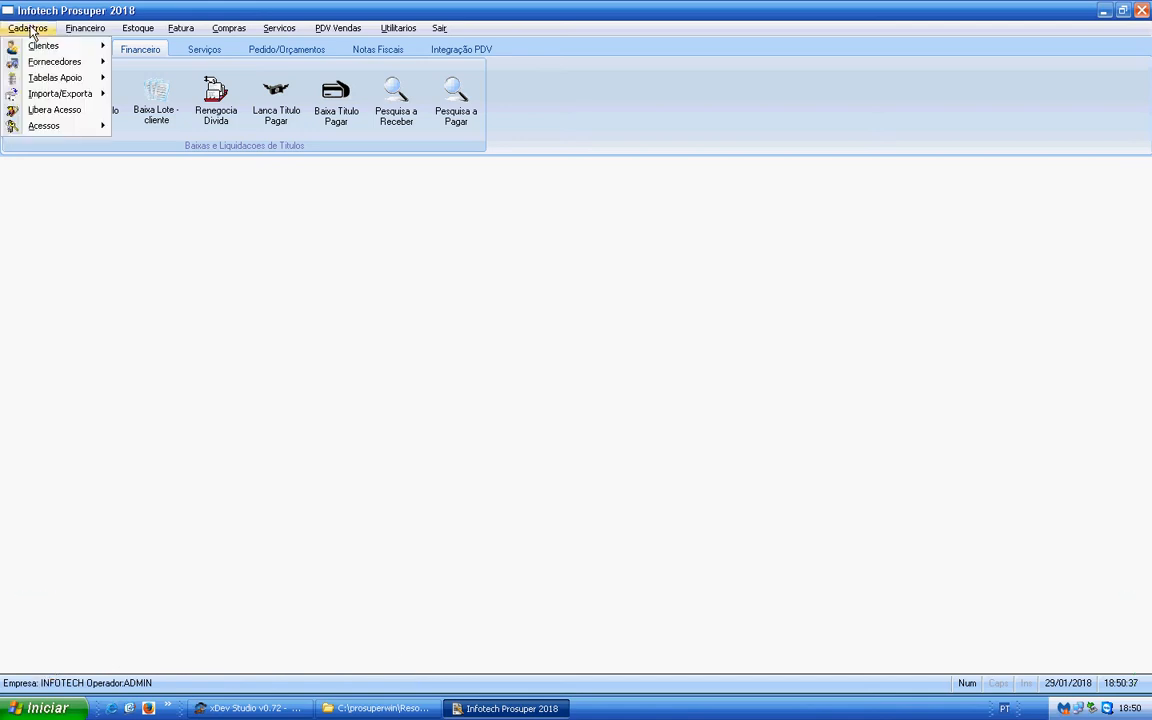
- Review the DINHEIRO entry in the Forma de Pagto/recebimento table and close the form
mouse_move(35, 80)
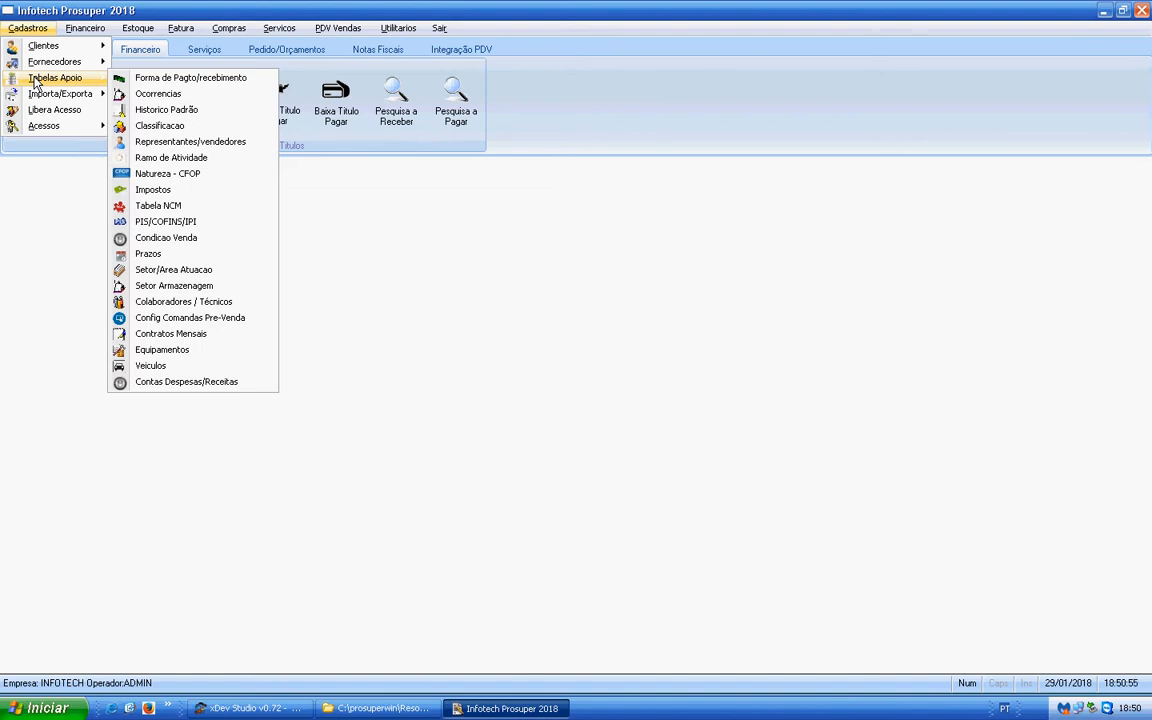
left_click(187, 80)
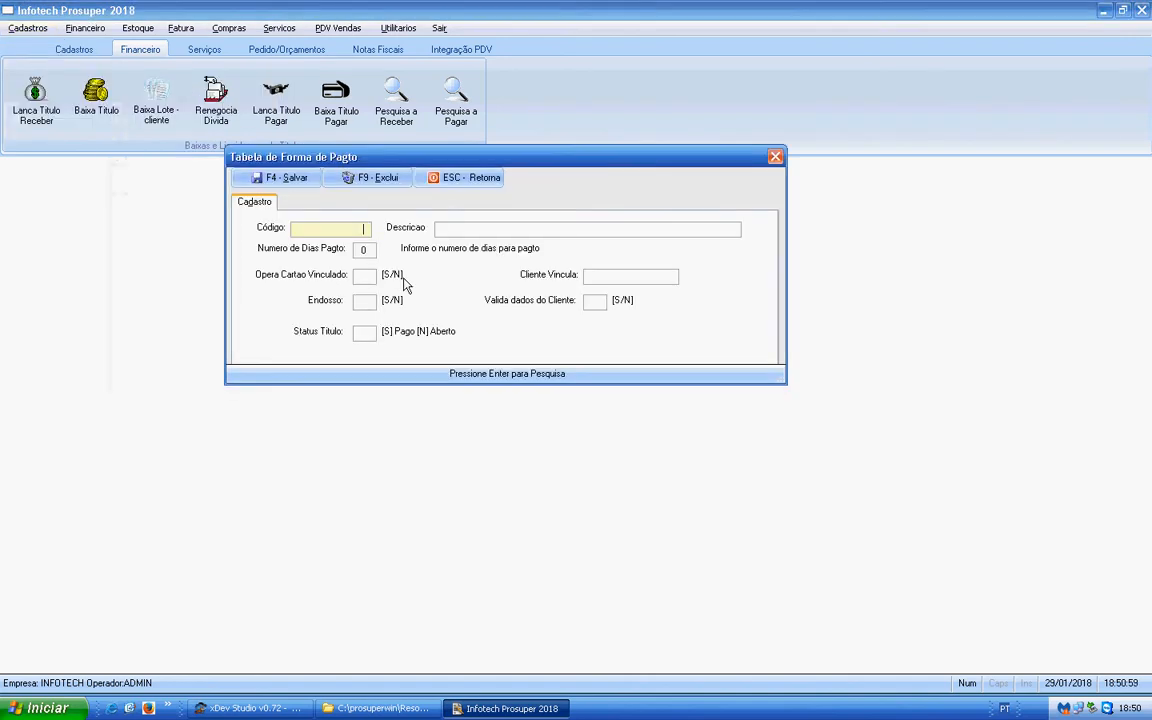
key("Return")
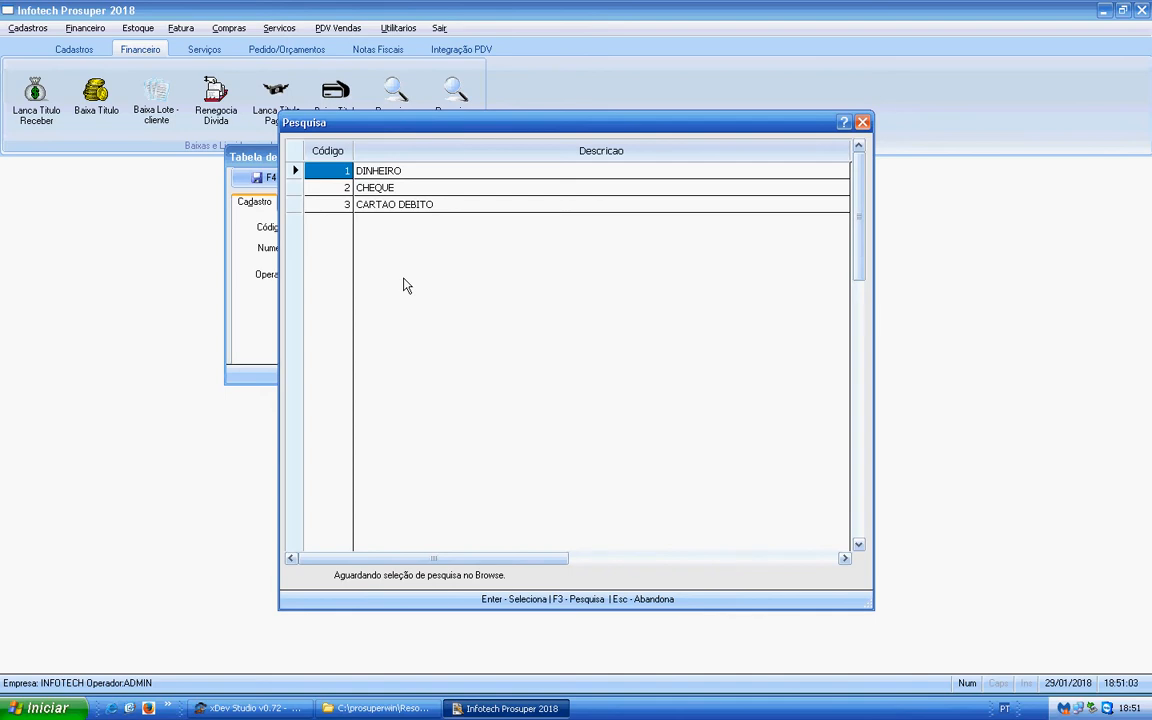
key("Return")
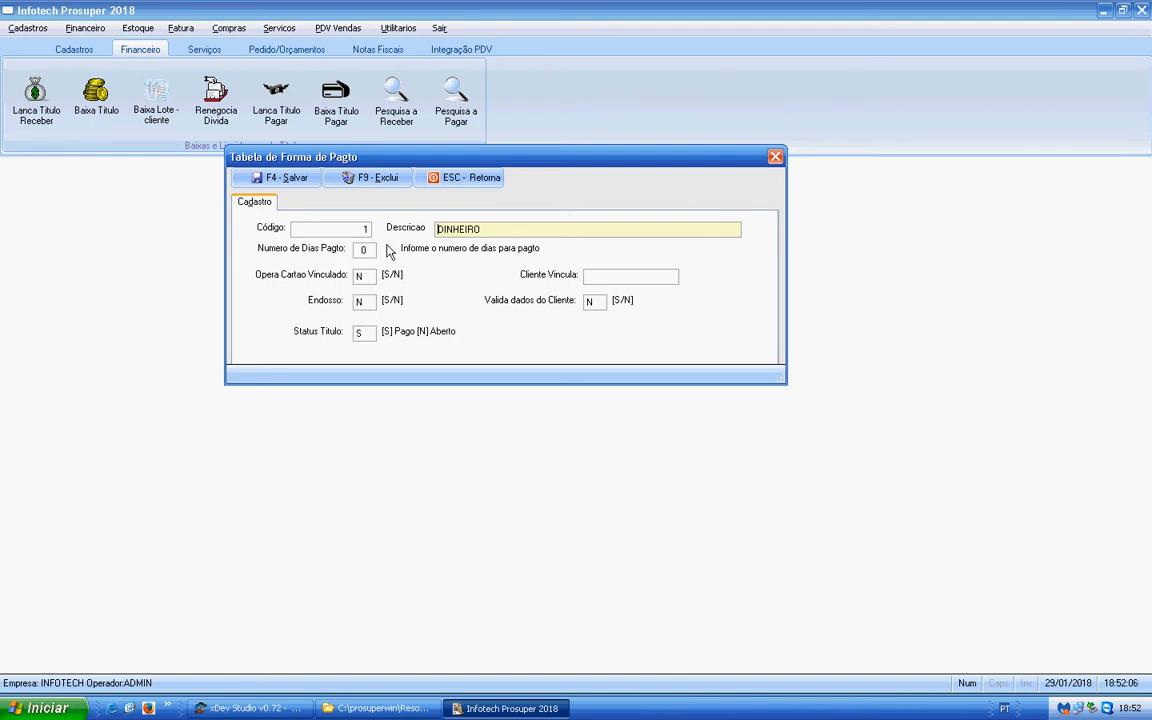
left_click(466, 185)
- Start a new payment method in the Forma de Pagto/recebimento table with the description CARTEIRA
left_click(25, 31)
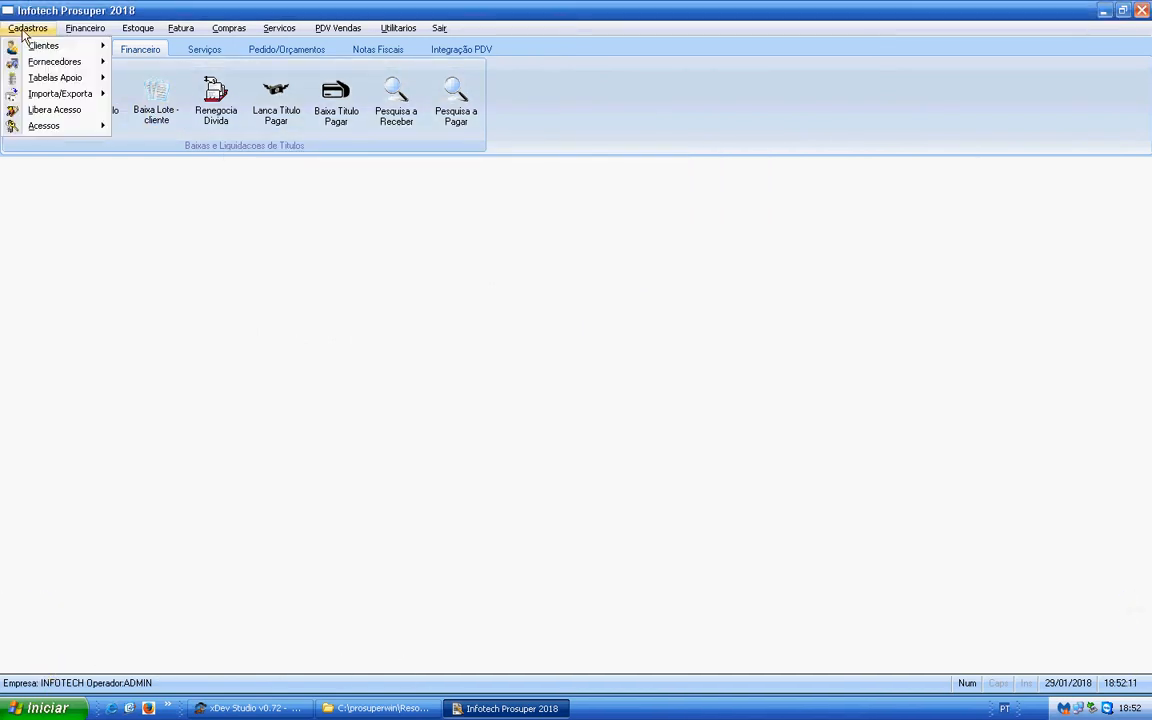
mouse_move(55, 77)
left_click(166, 78)
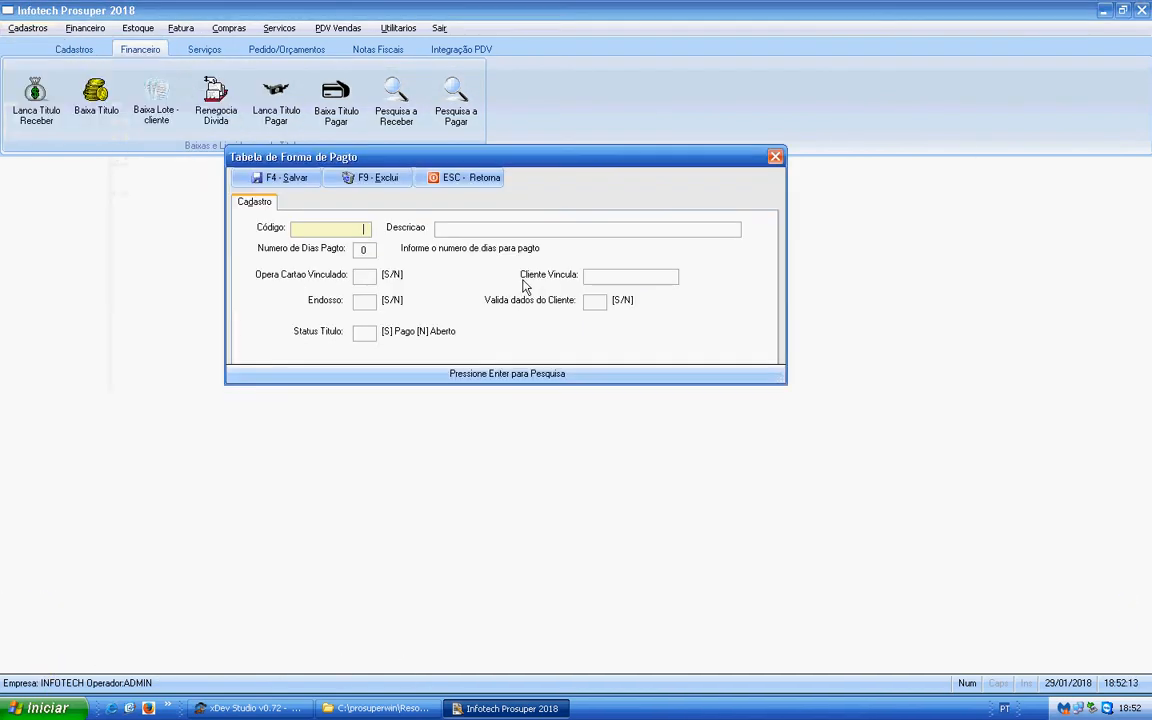
key("Return")
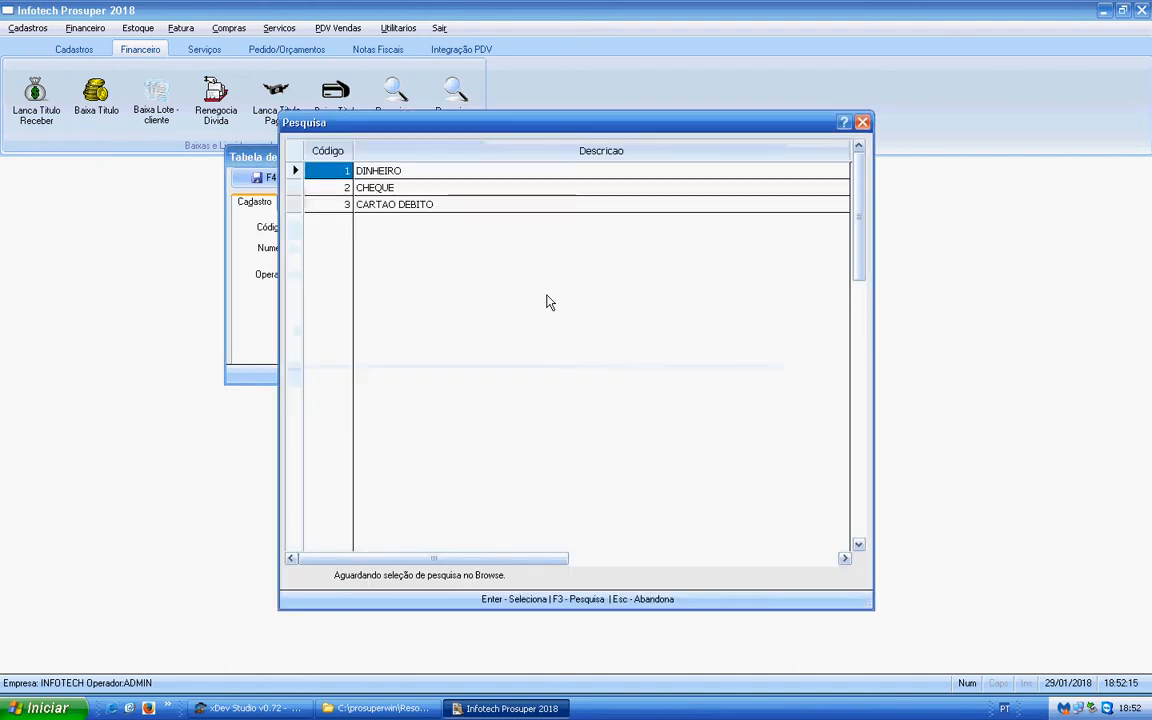
key("Down")
key("Escape")
key("Tab")
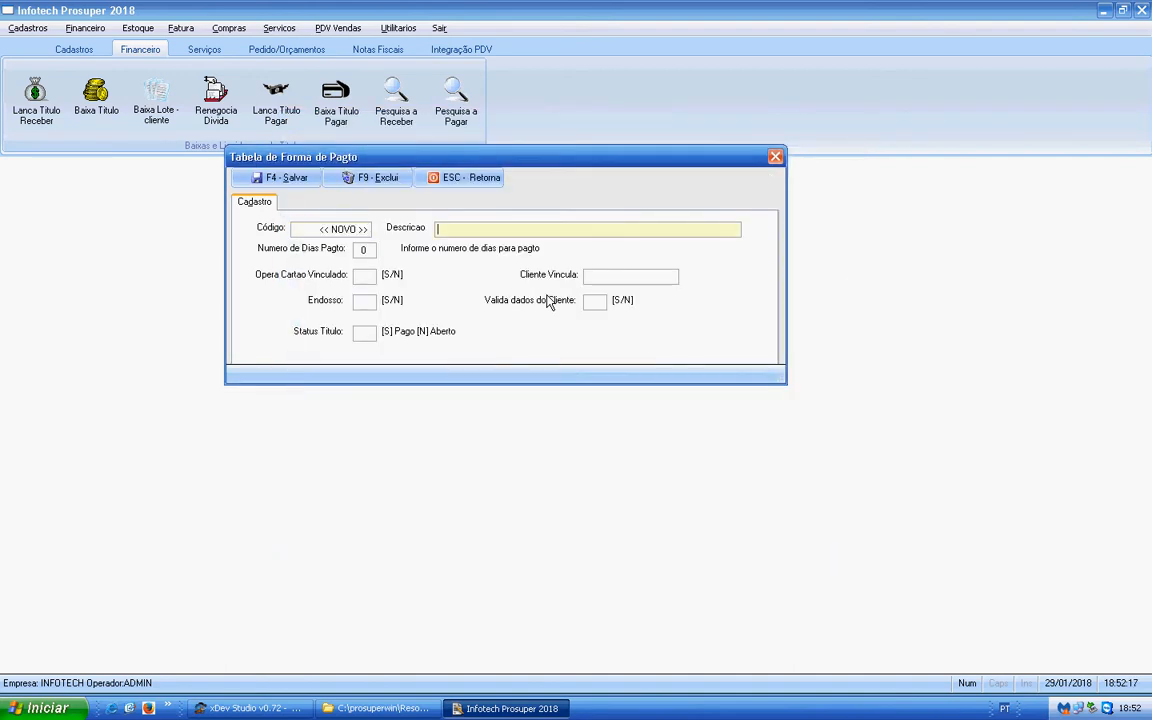
type("CARTEIRA")
key("Tab")
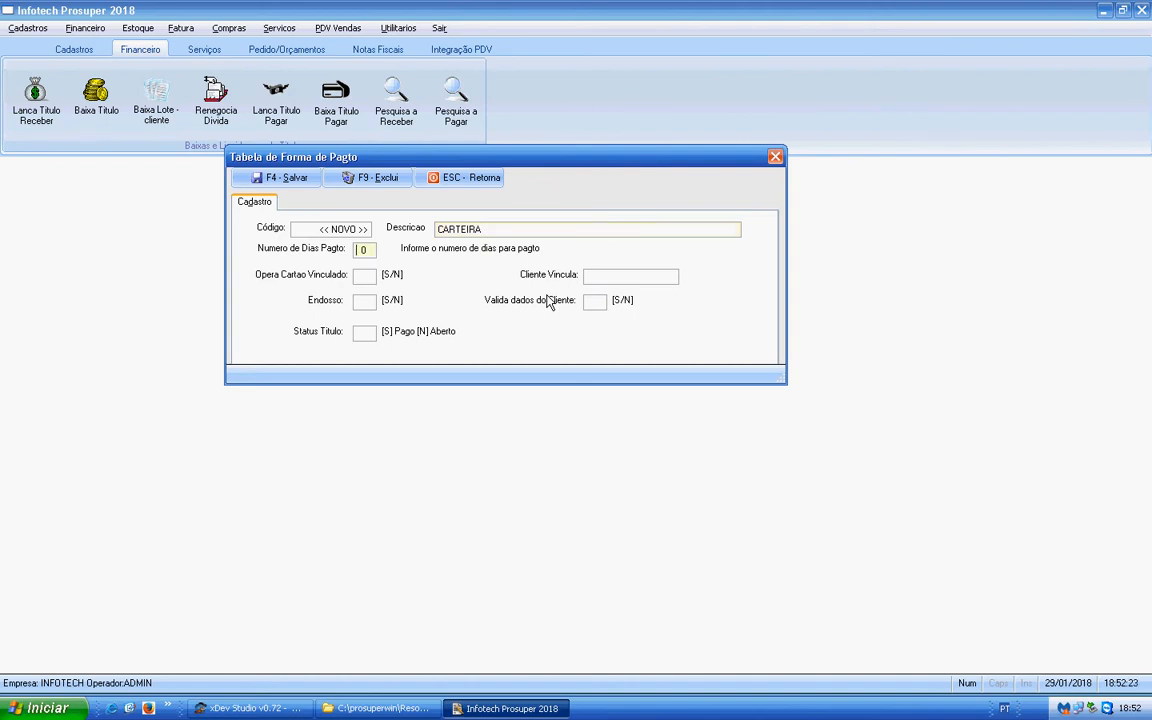
- Set Opera Cartao Vinculado to N, Endosso and Valida dados do Cliente to S, and Status Titulo to N, and save the CARTEIRA record
key("Return")
type("N")
key("Return")
type("S")
key("Return")
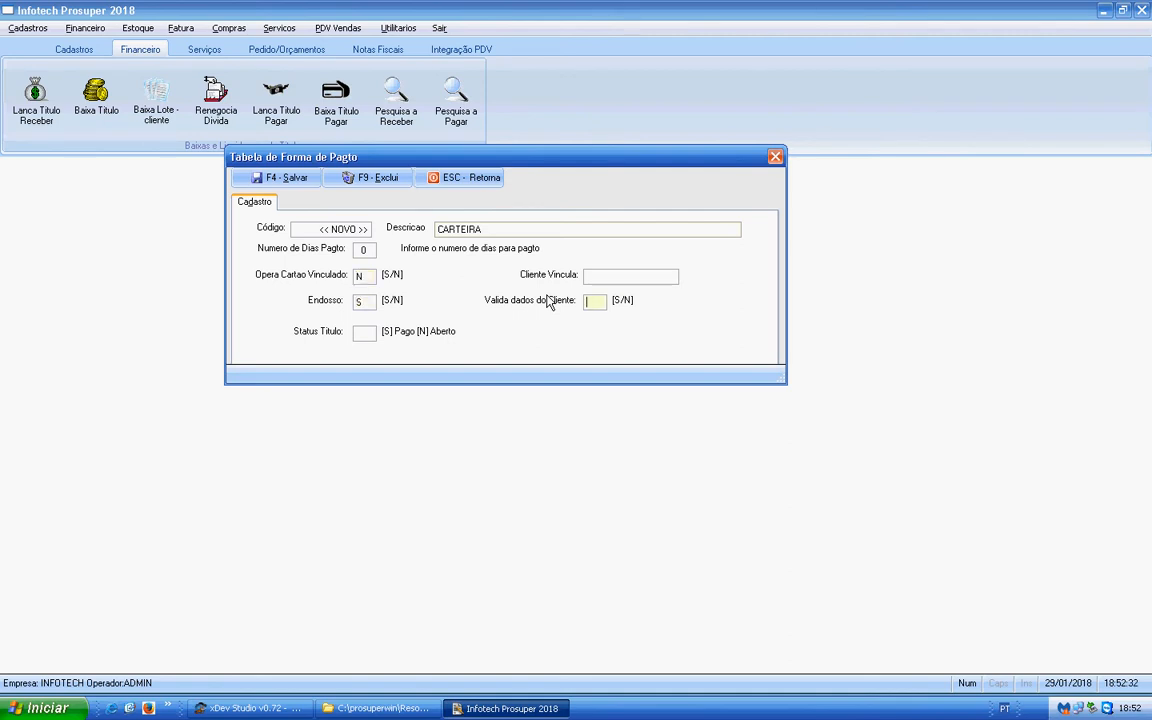
type("S")
key("Return")
type("N")
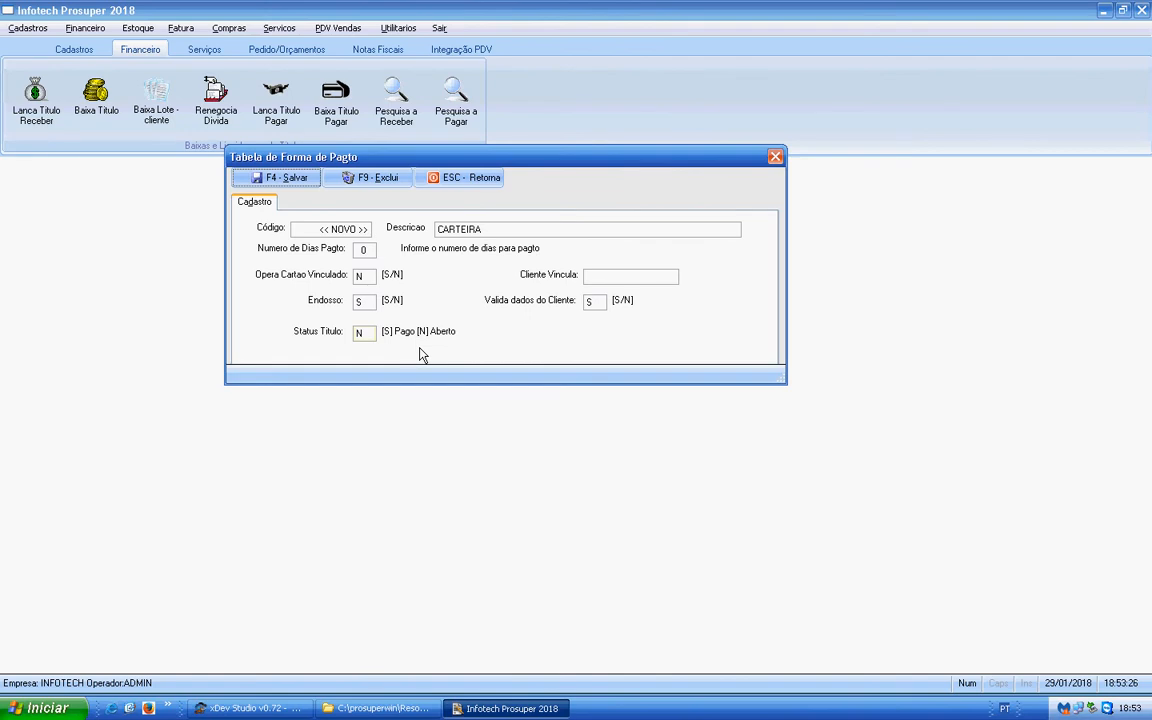
left_click(273, 188)
left_click(571, 403)
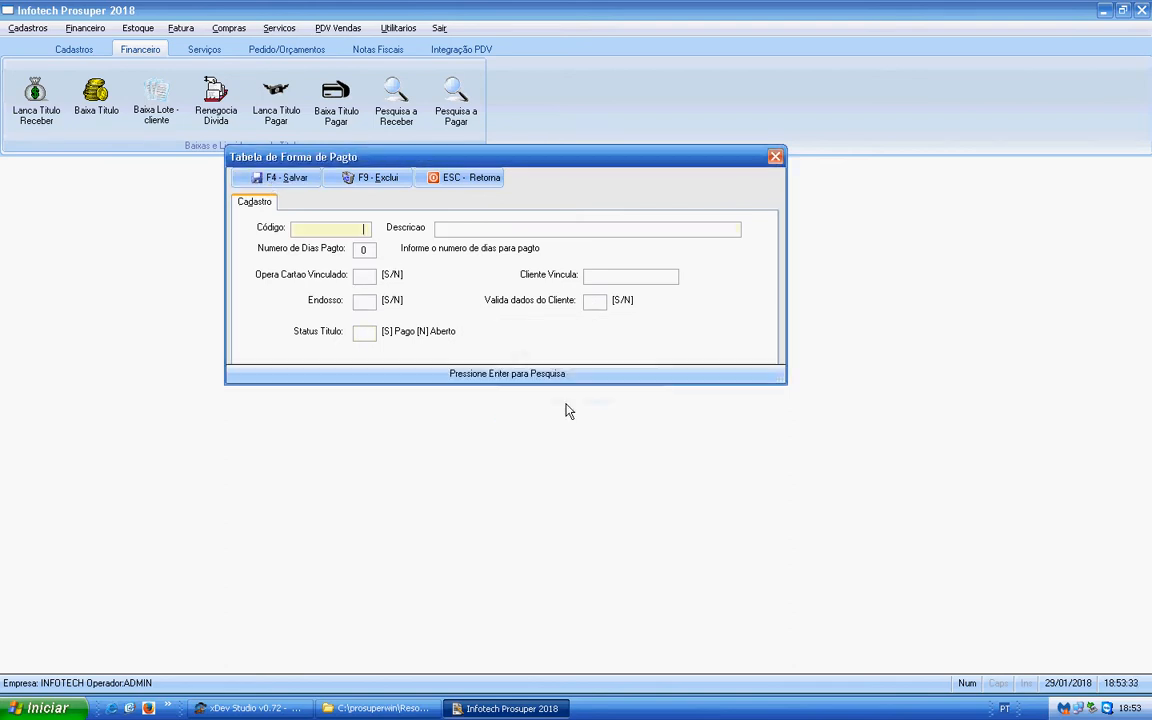
- Look up the registered payment methods and load the CARTAO DEBITO record for editing
key("Return")
key("Down")
key("Down")
key("Down")
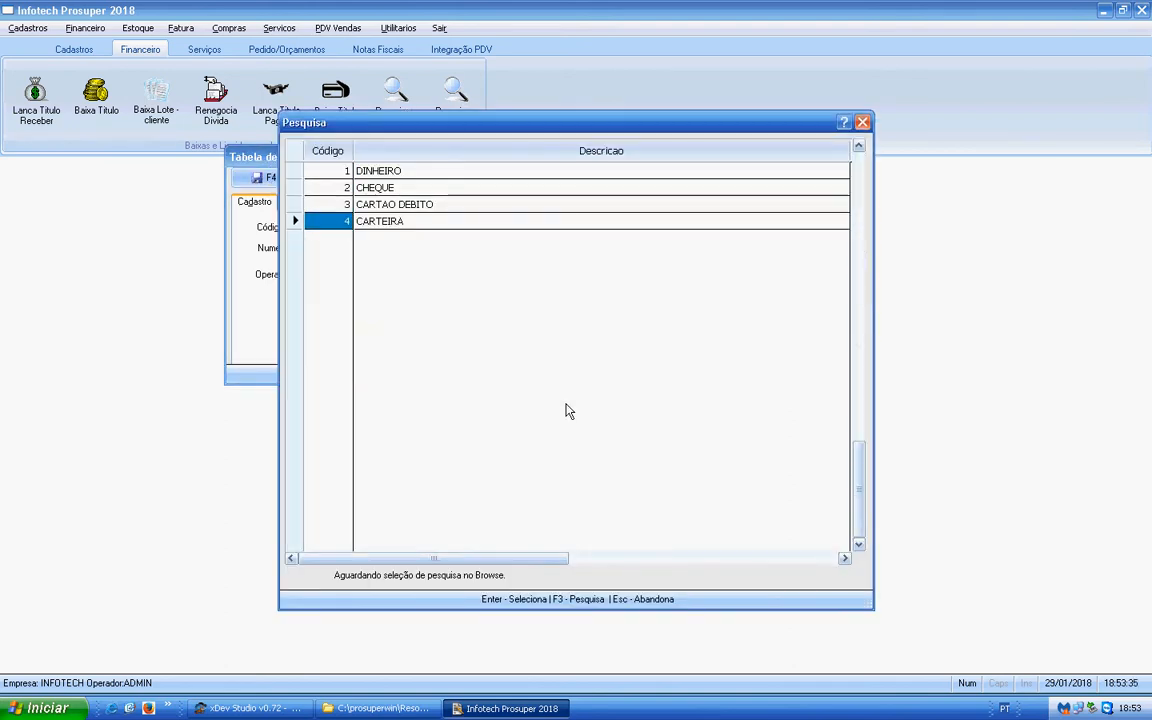
key("Up")
key("Up")
key("Up")
key("Down")
key("Down")
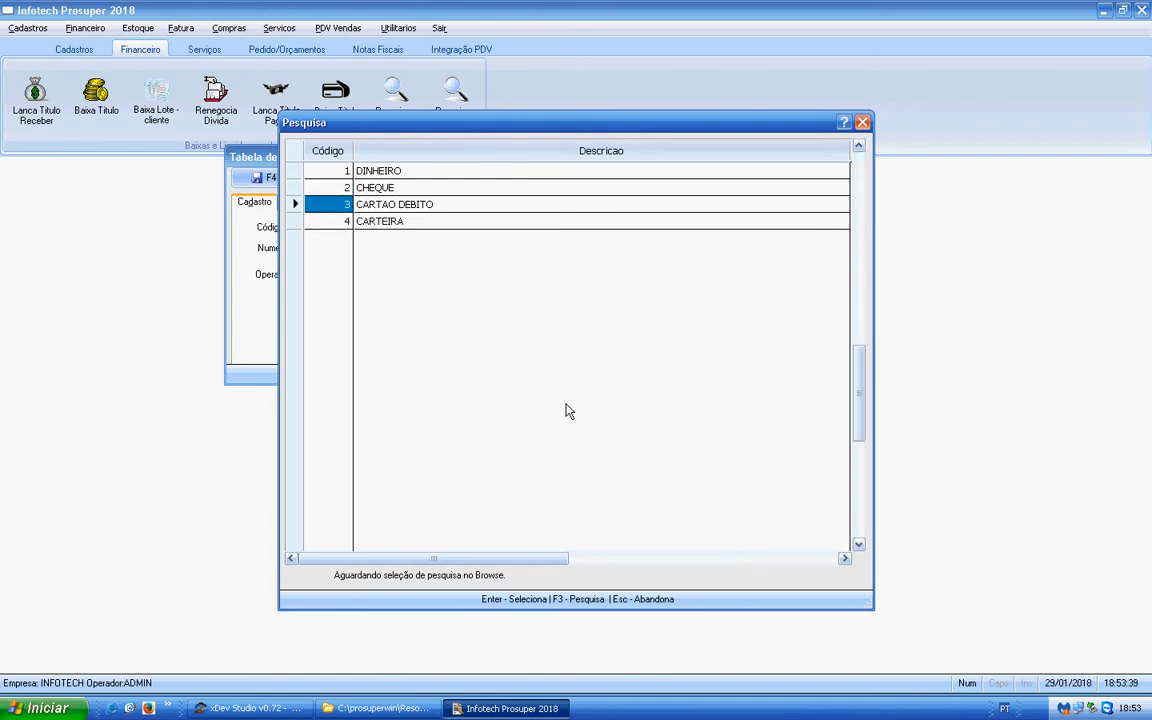
key("Return")
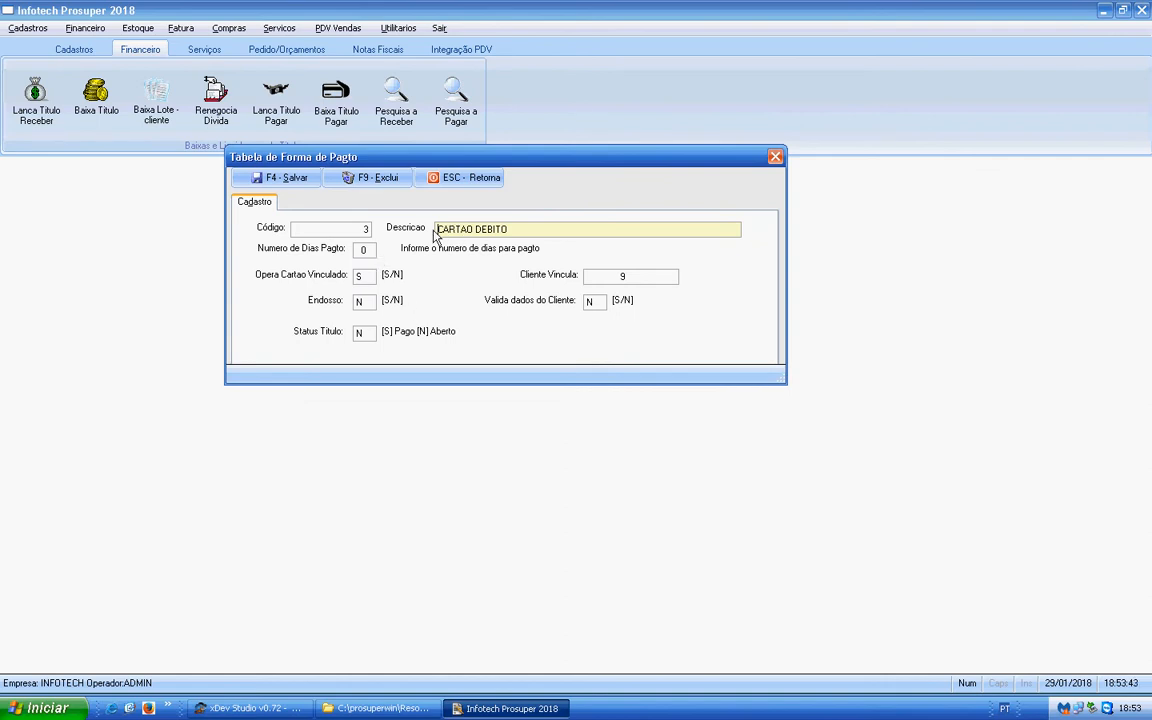
- Set the number of payment days for CARTAO DEBITO to 1
left_click(372, 255)
type("1")
key("Return")
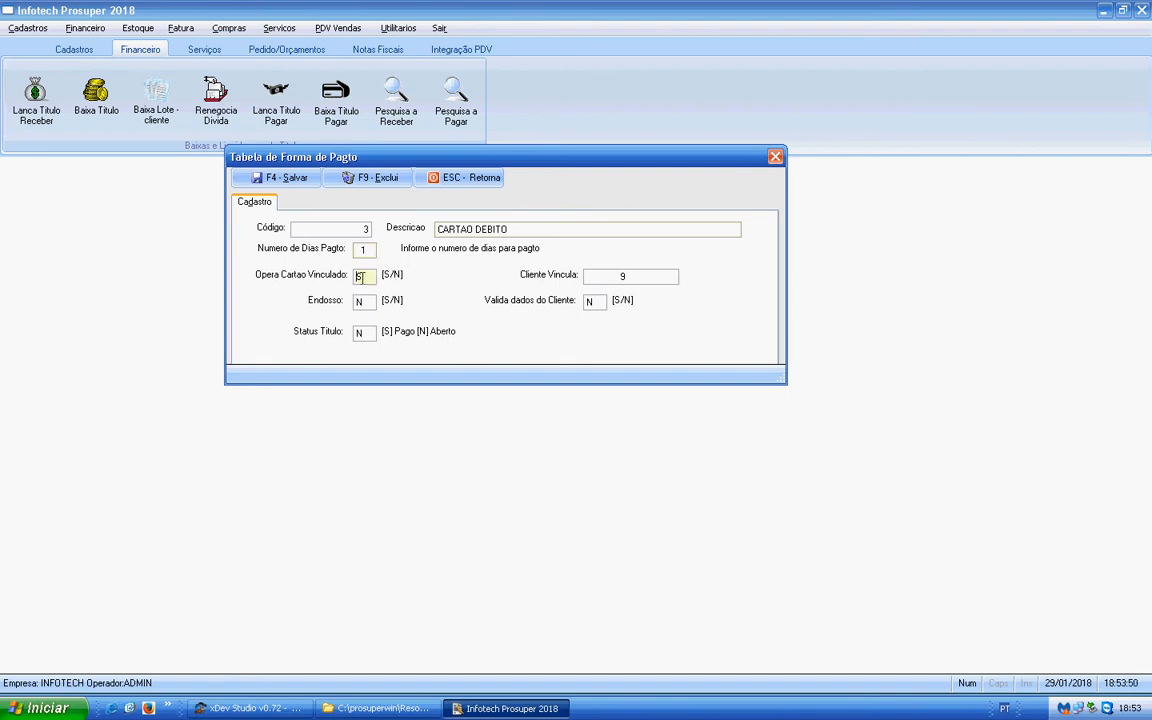
- Replace the linked client of CARTAO DEBITO with CARTAO MASTER DEBITO, chosen from the client search
key("Return")
key("shift+End")
key("Delete")
key("Return")
key("Down")
key("Down")
key("Down")
key("Down")
key("Down")
key("Down")
key("Down")
key("Down")
key("Down")
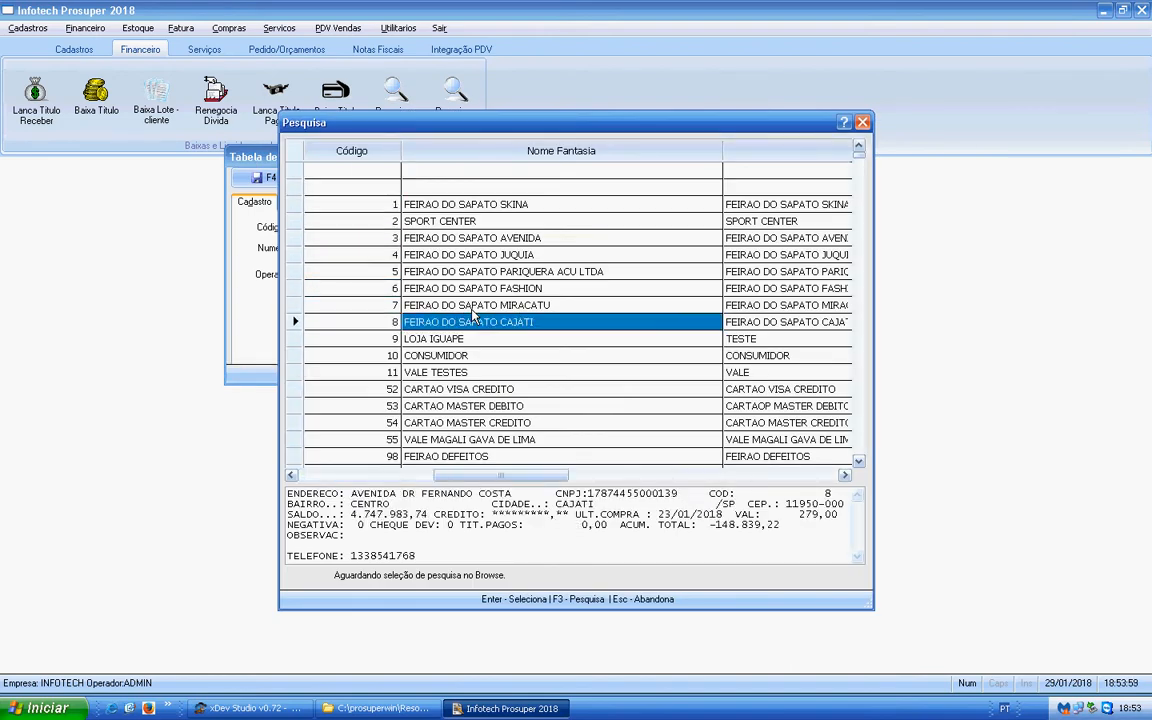
key("Down")
key("Down")
key("Down")
key("Down")
key("Down")
key("Down")
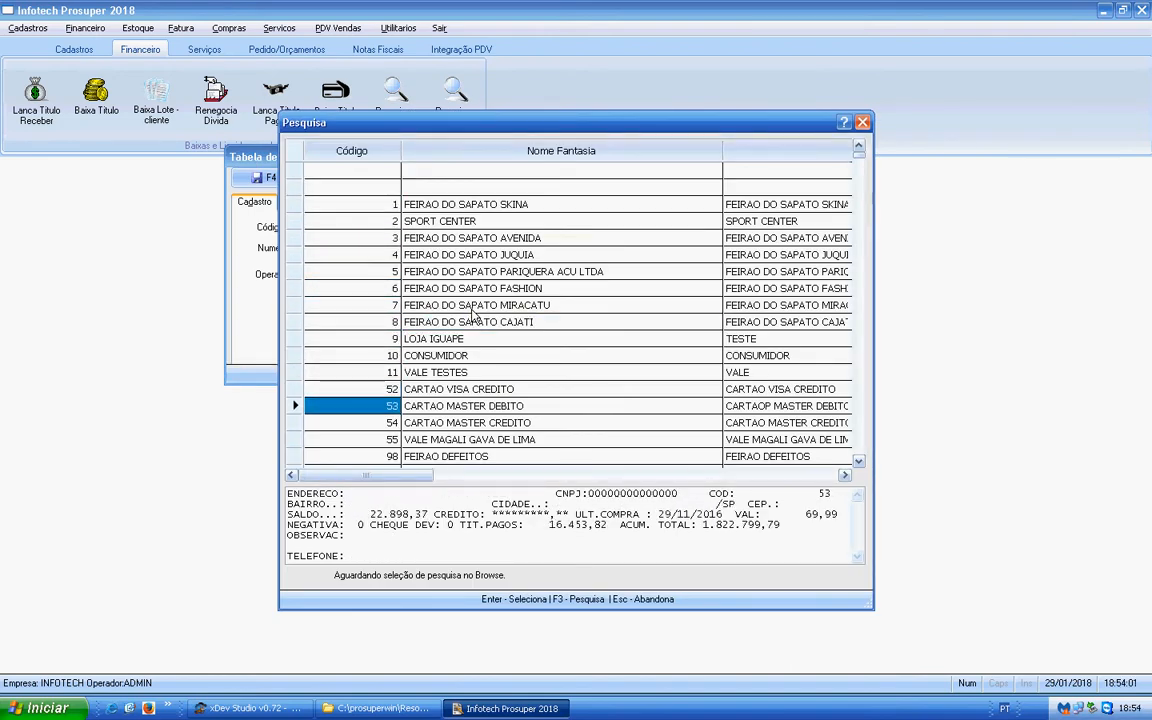
key("Up")
key("Return")
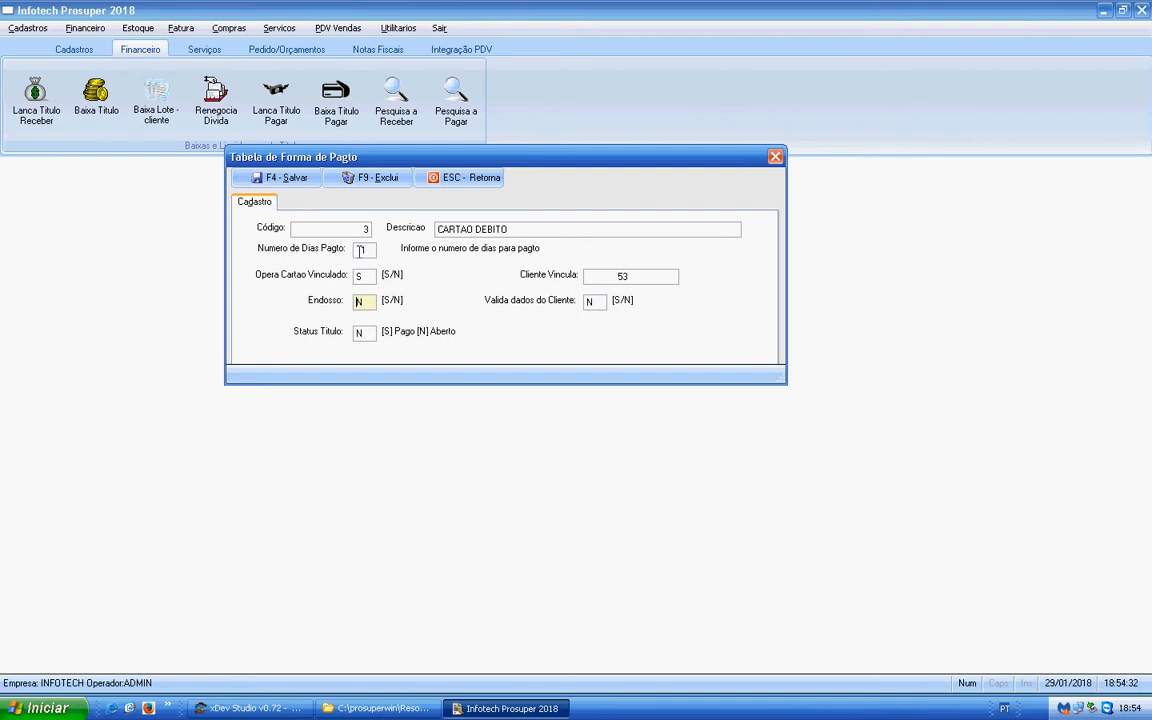
- Check the linked client and title status of CARTAO DEBITO and save the record
left_click(617, 276)
key("Return")
double_click(630, 276)
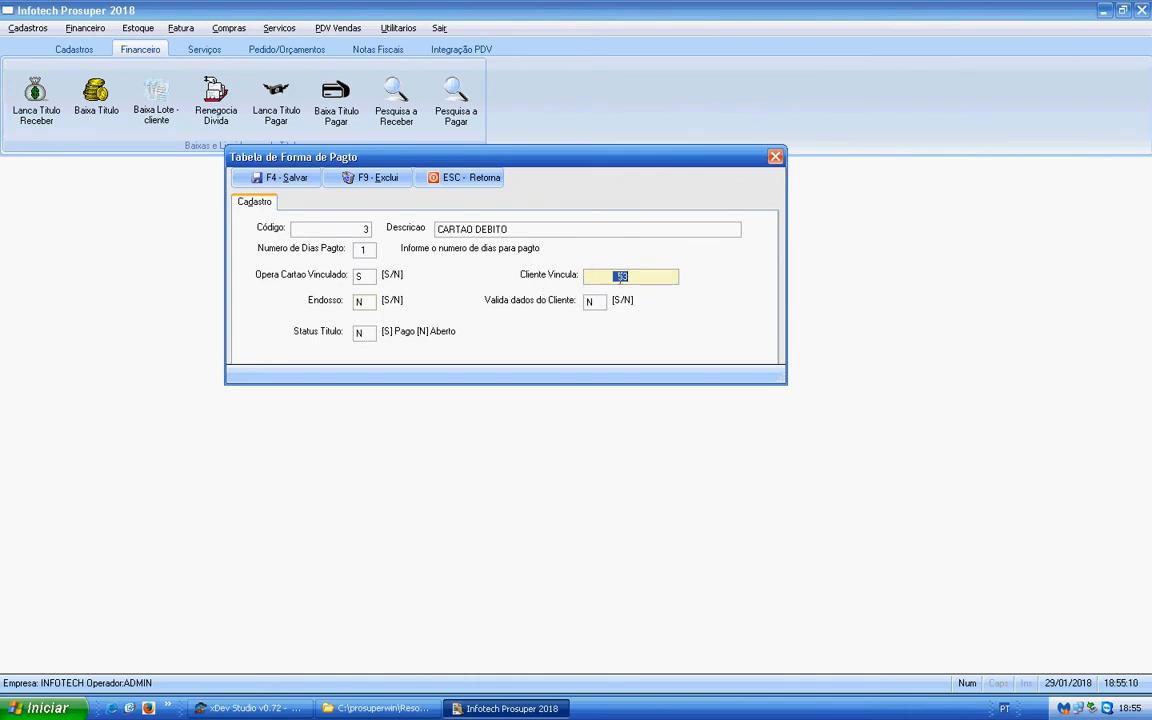
left_click(366, 334)
double_click(624, 277)
left_click(305, 177)
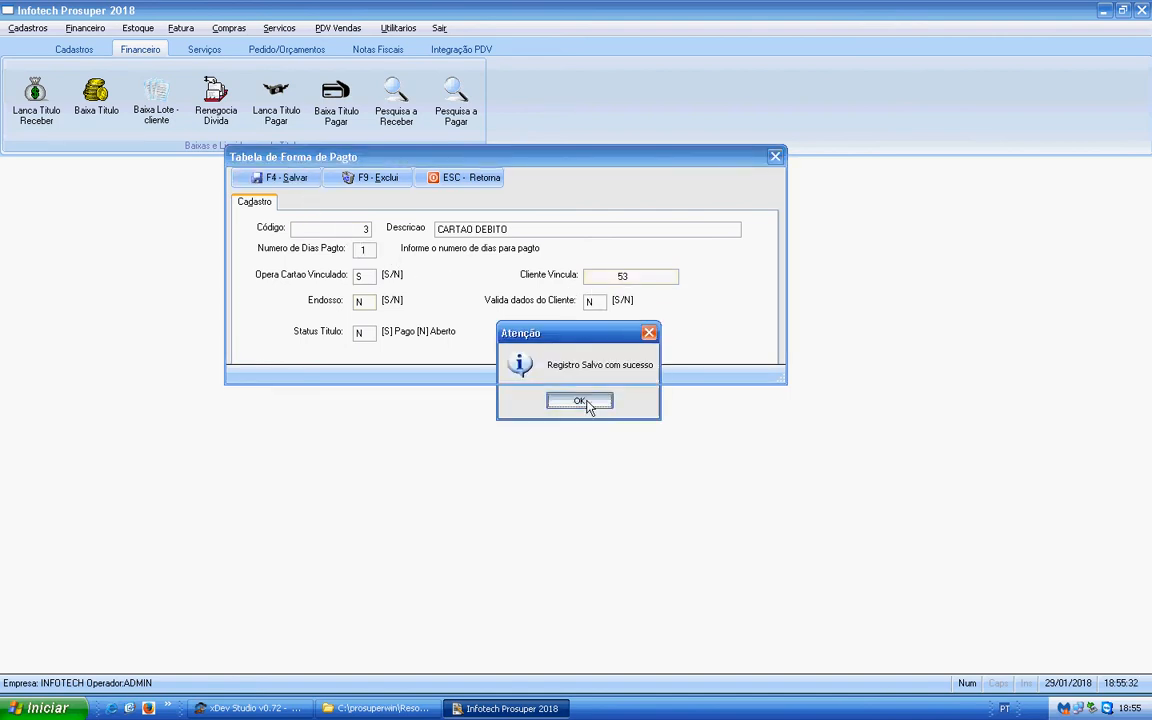
left_click(589, 402)
- Review the list of registered payment methods and close the payment method form
key("Return")
key("Down")
key("Down")
key("Down")
key("Up")
key("Up")
key("Up")
key("Down")
key("Down")
key("Down")
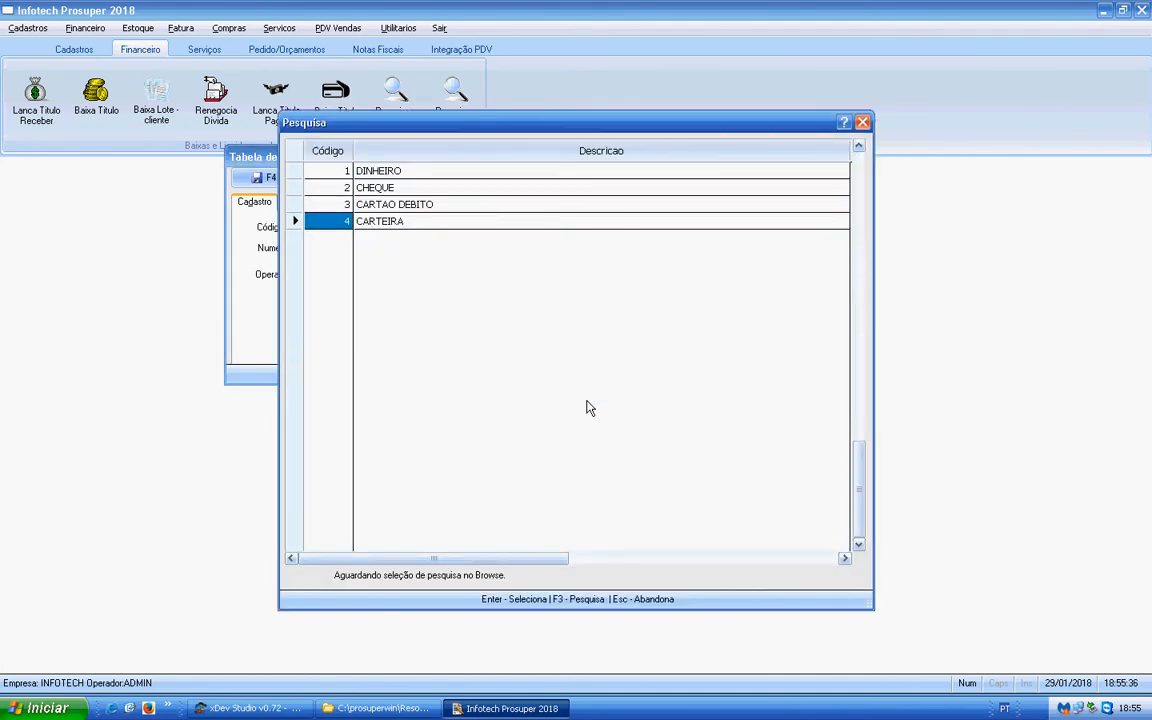
key("Up")
key("Up")
key("Up")
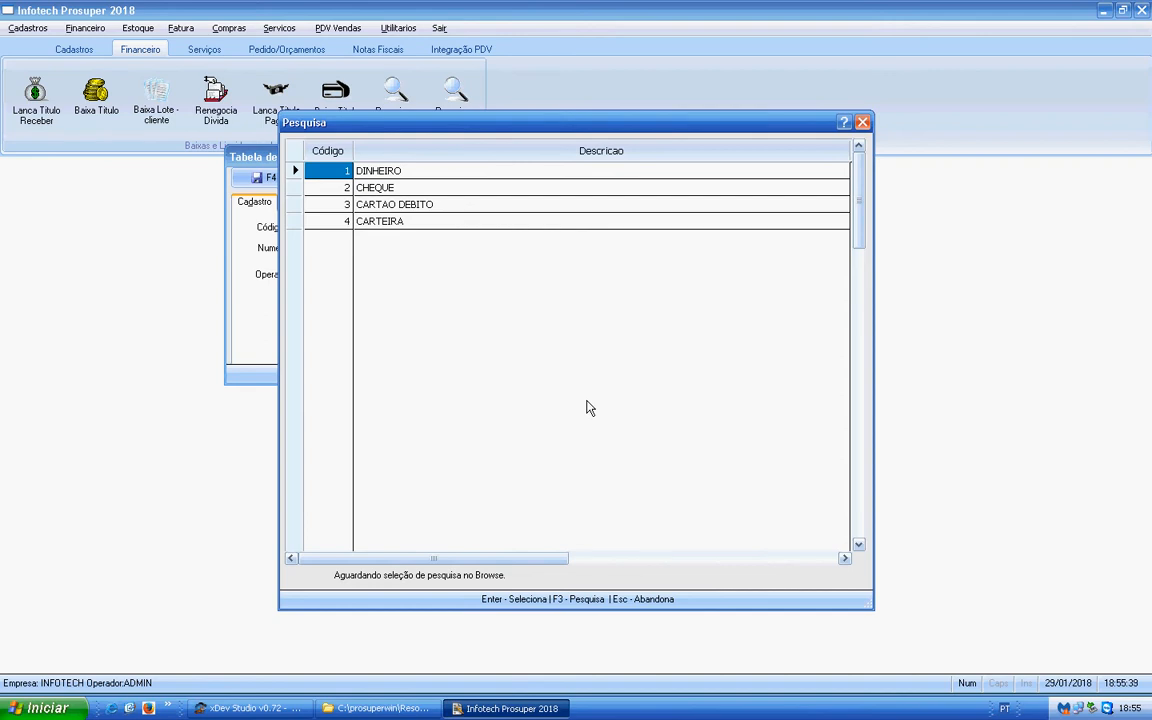
key("Escape")
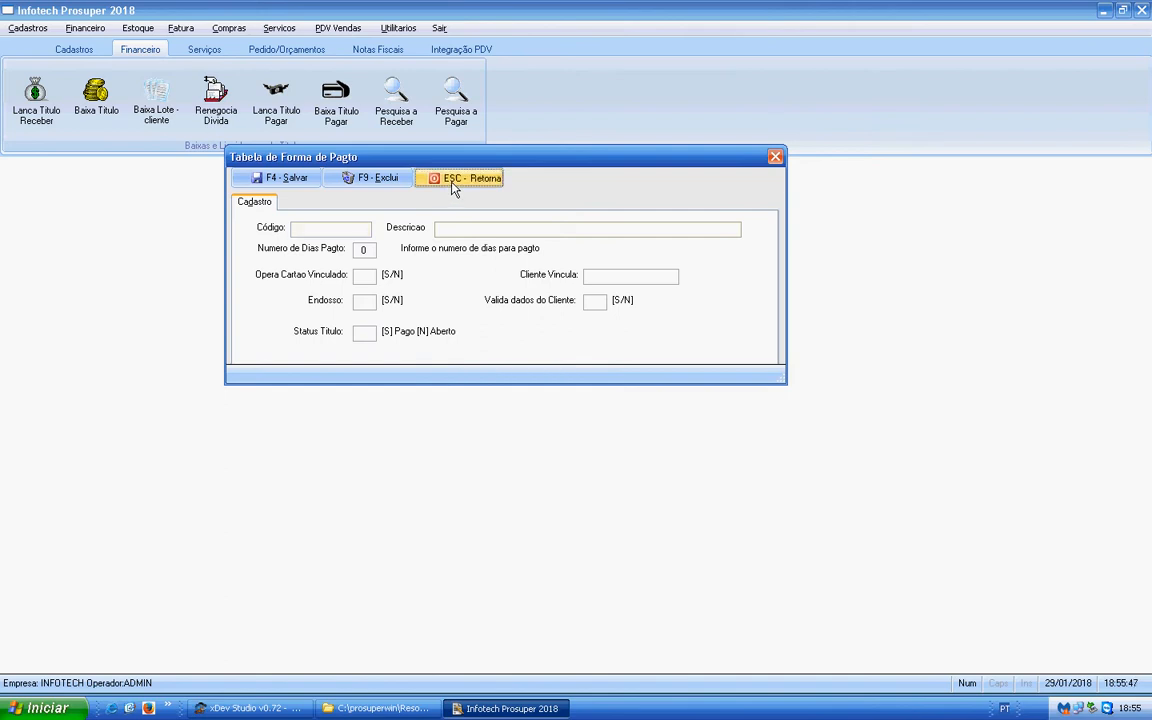
left_click(450, 181)
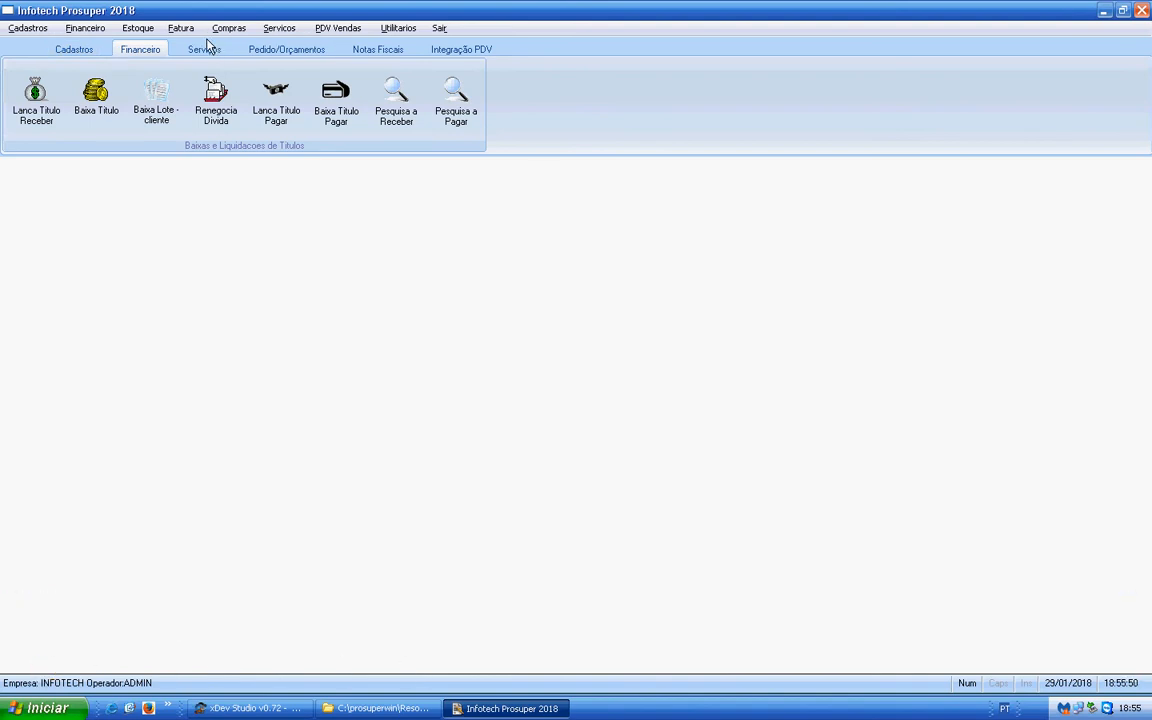
- Review the entries registered in the Ocorrencias support table and close its form
left_click(20, 28)
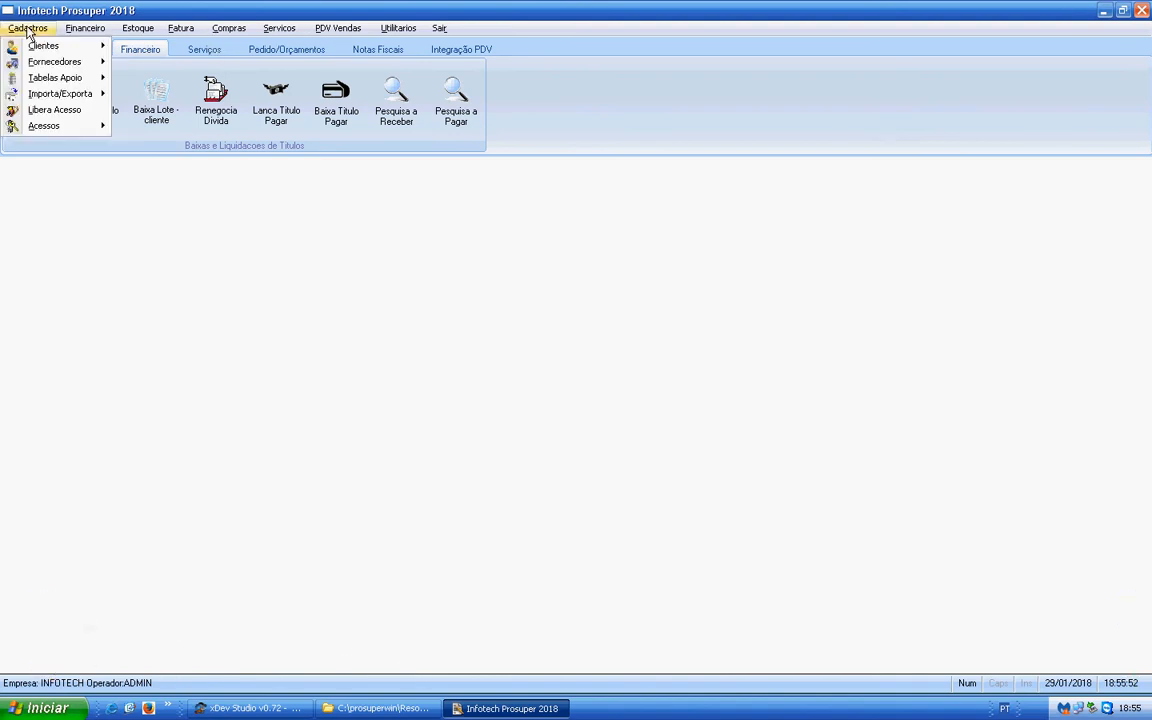
mouse_move(60, 78)
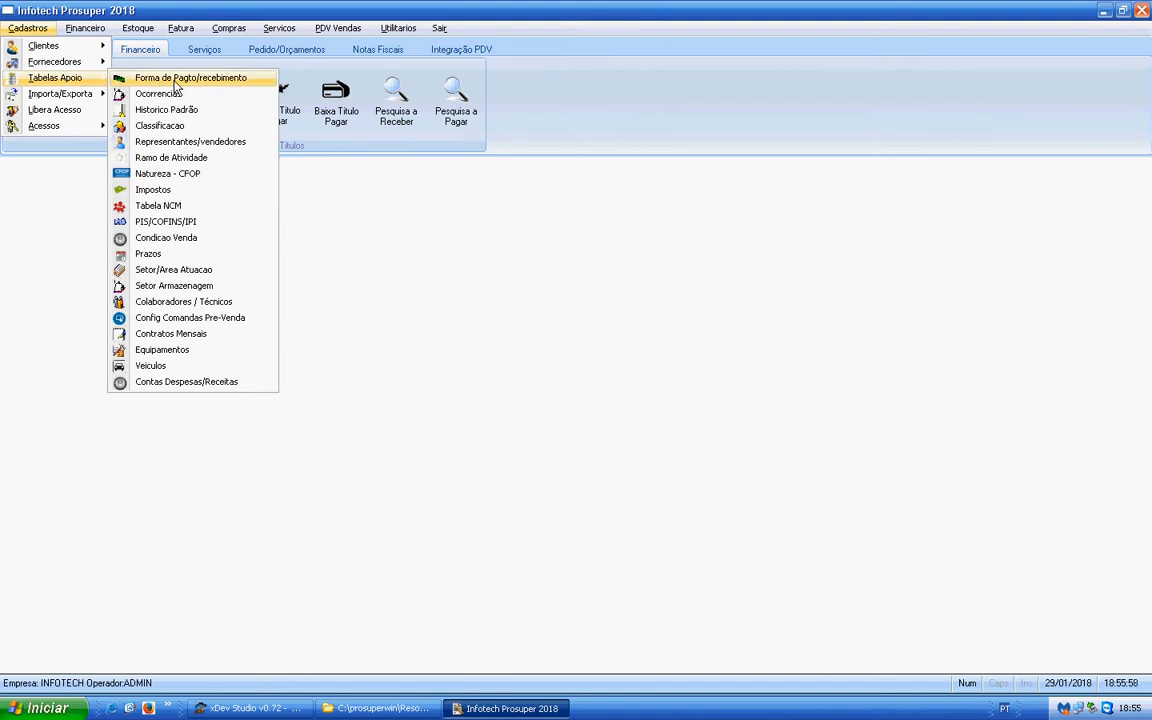
left_click(174, 80)
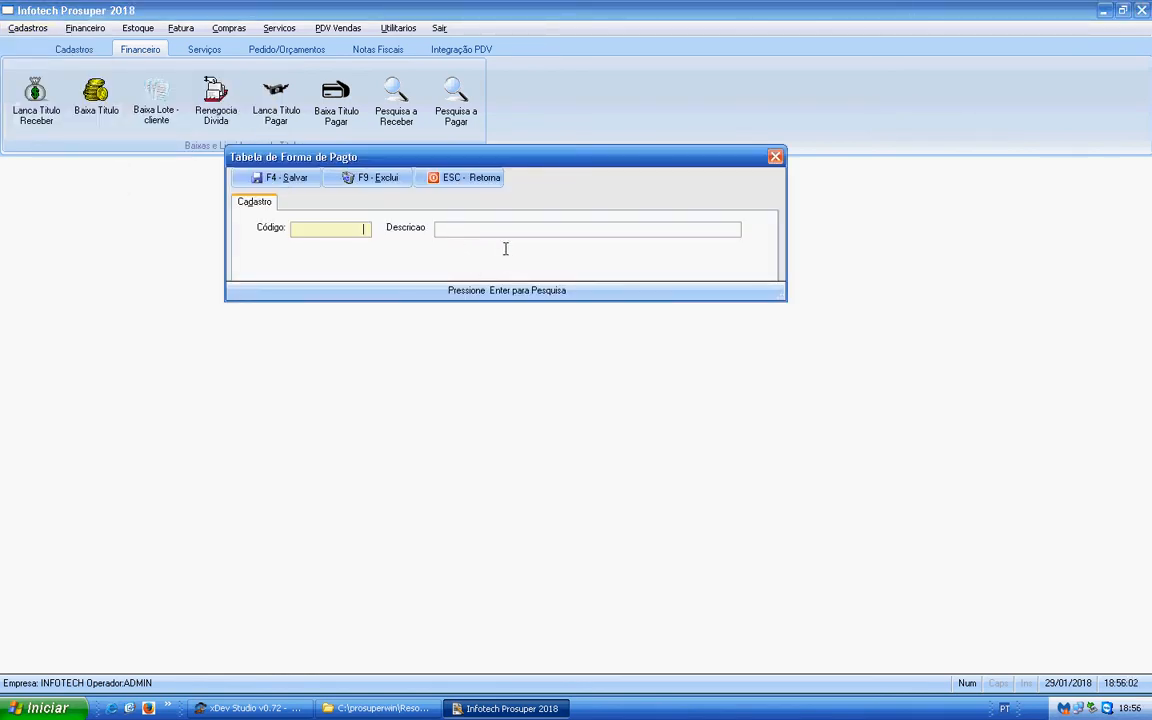
key("Return")
key("Down")
key("Down")
key("Up")
key("Up")
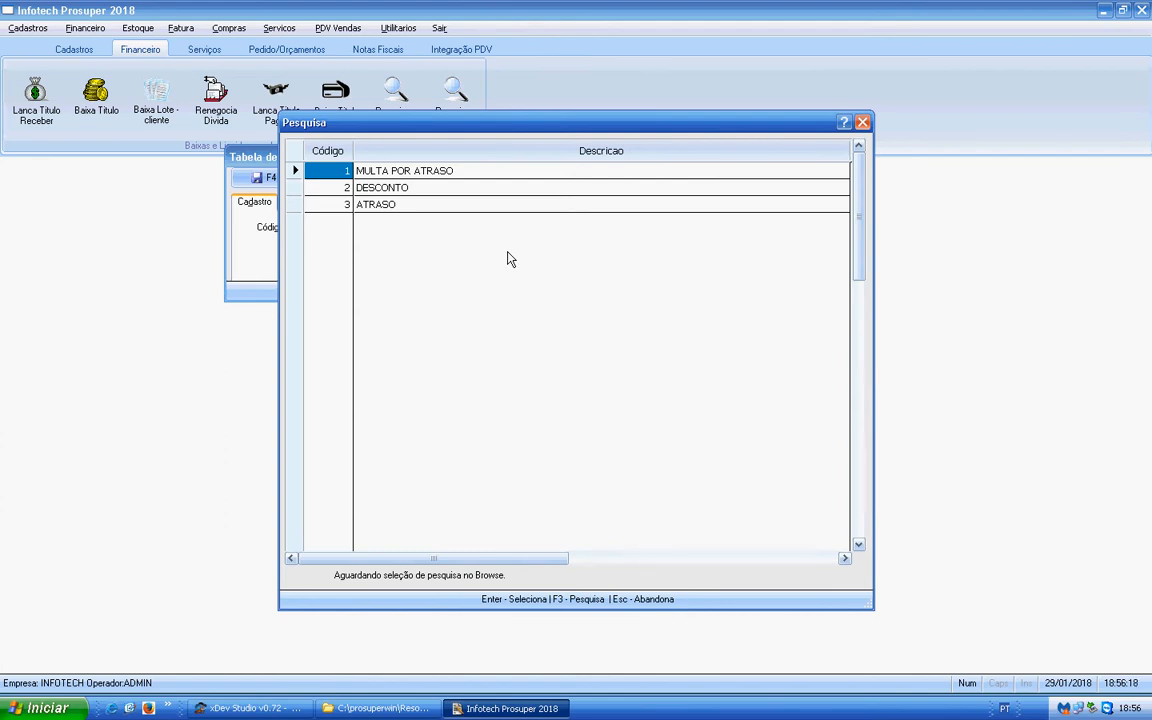
key("Down")
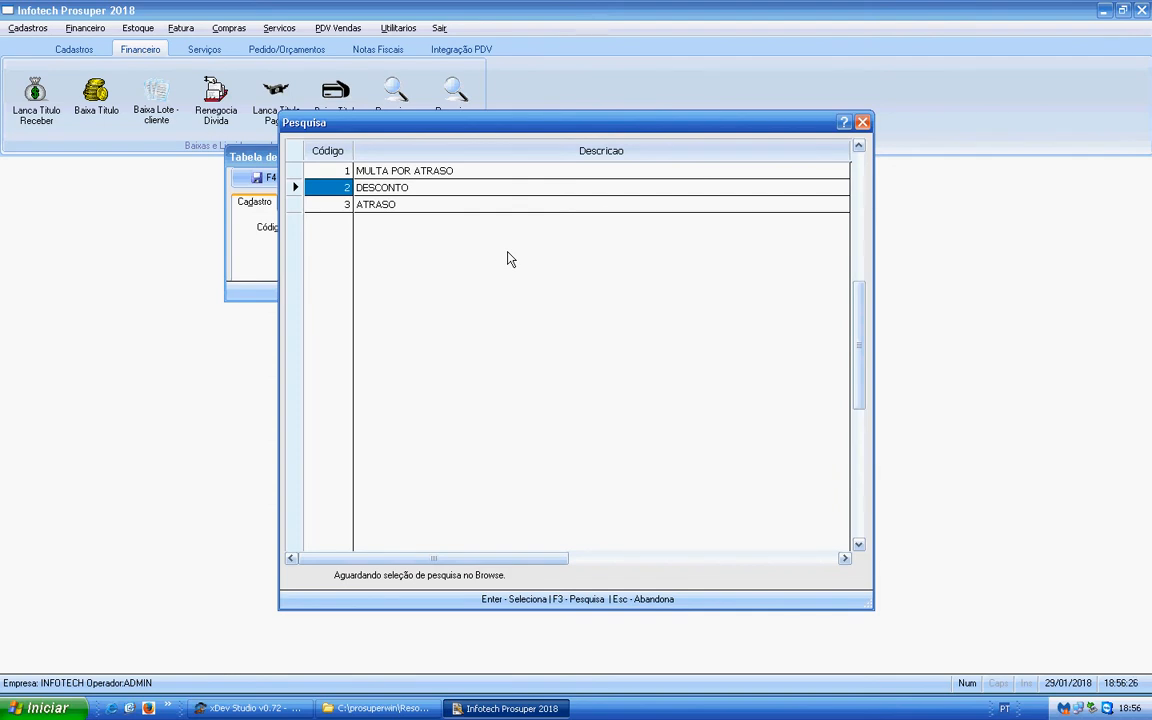
left_click(862, 124)
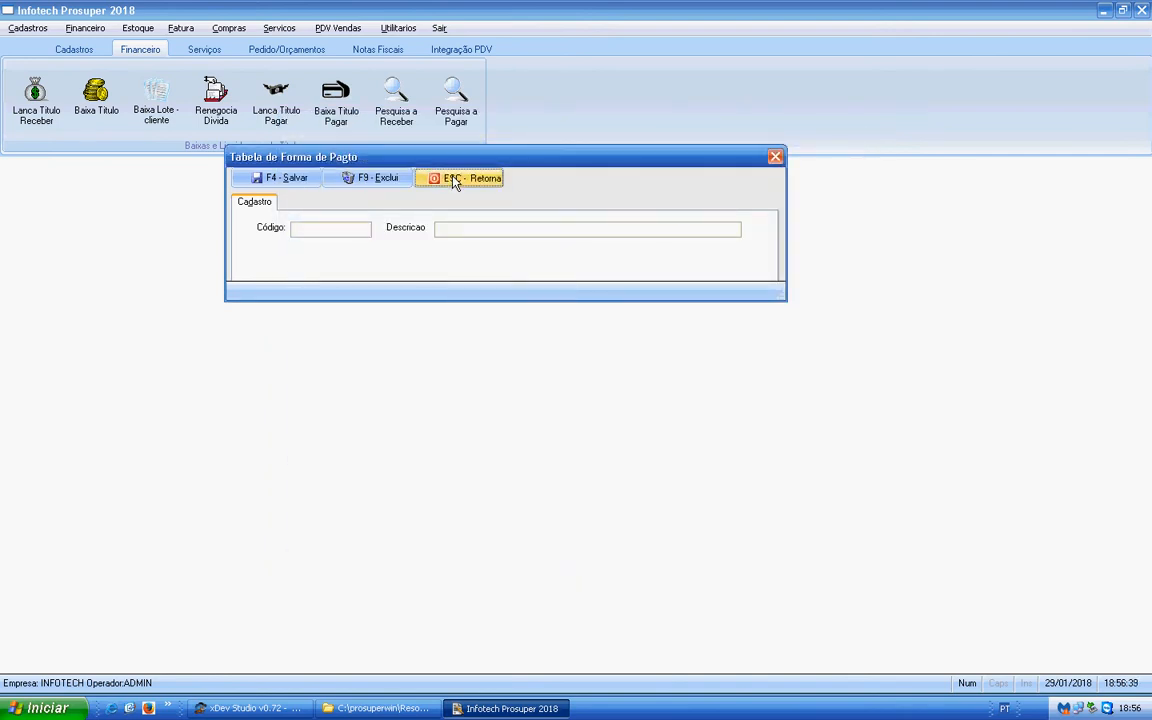
left_click(453, 180)
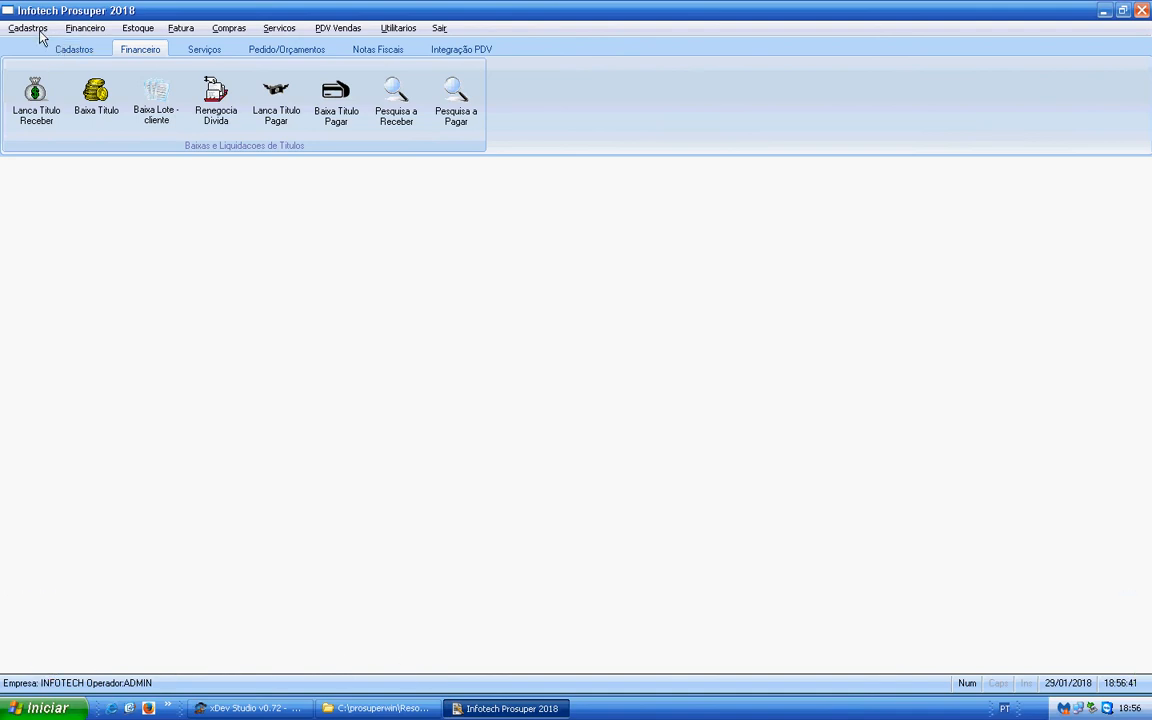
- Open the Historico Padrão table, list its entries, and move the search window so the form's fields stay uncovered
left_click(33, 29)
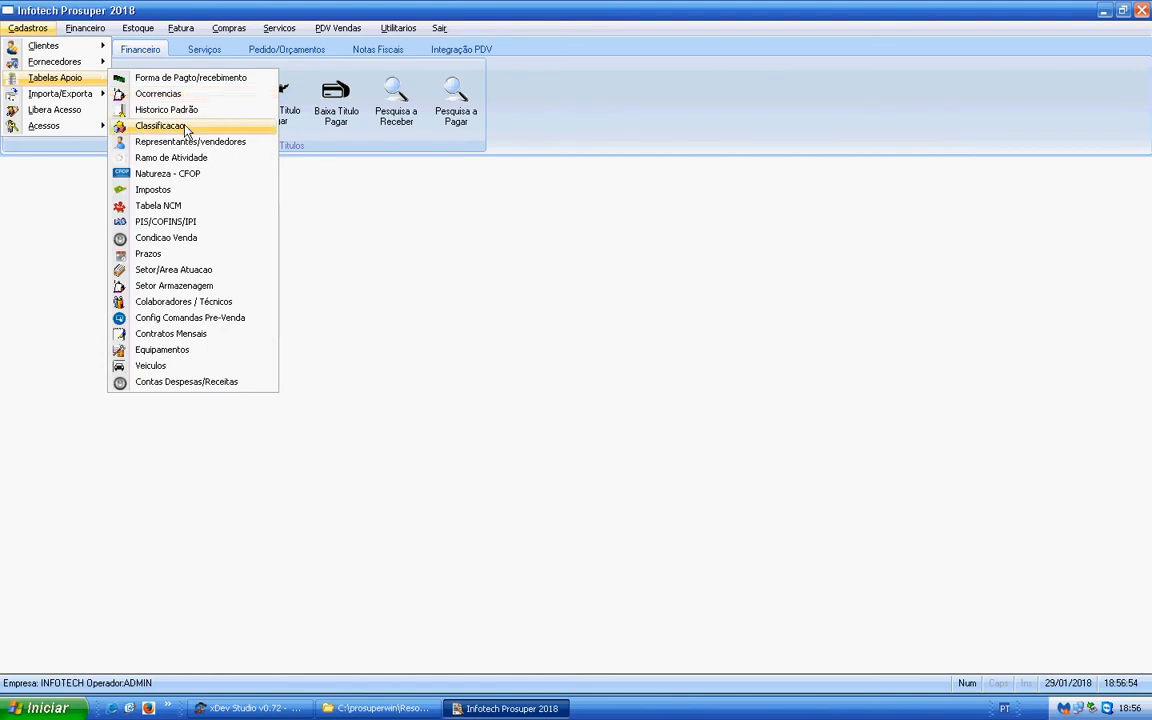
left_click(172, 109)
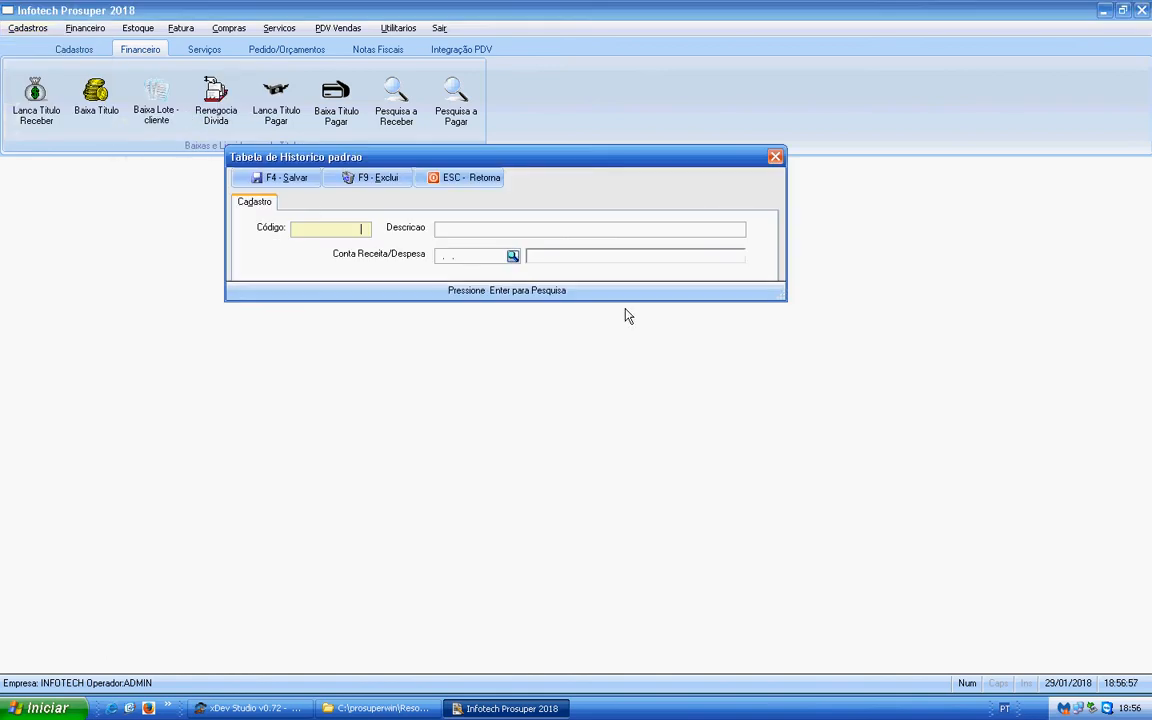
key("Return")
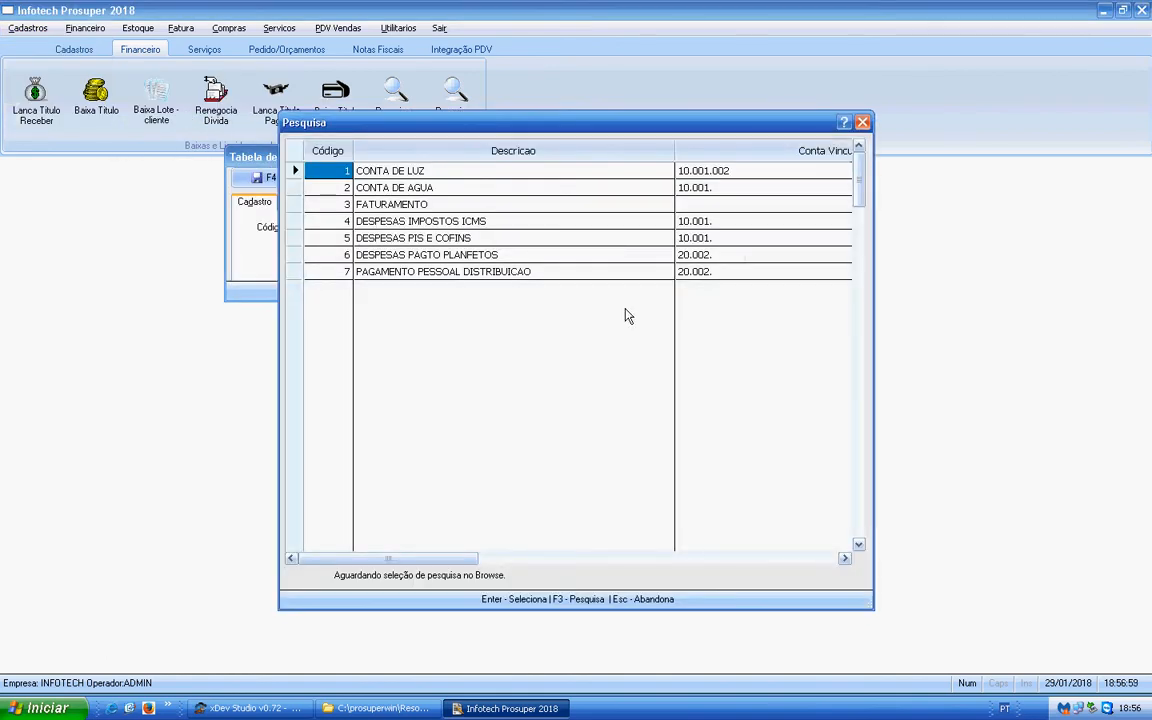
left_click_drag(505, 121, 471, 282)
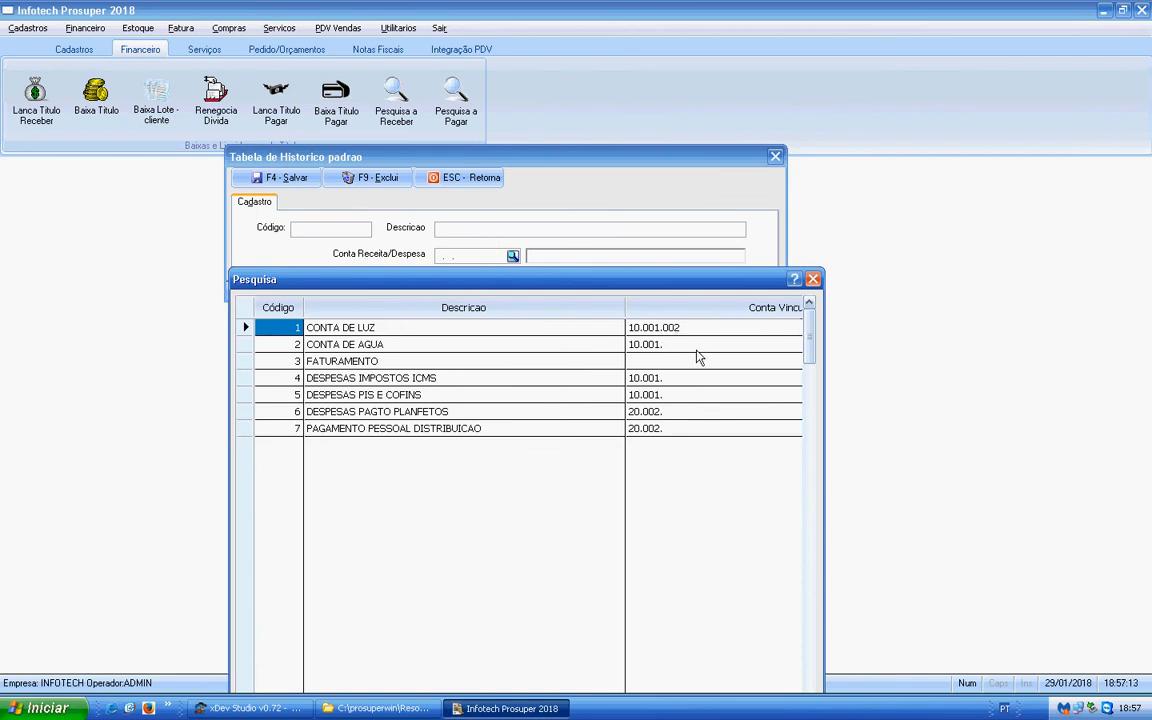
- Review the Historico Padrão entries with the search window below the form's fields, and close the list and form
left_click_drag(612, 289, 604, 308)
left_click_drag(577, 285, 577, 285)
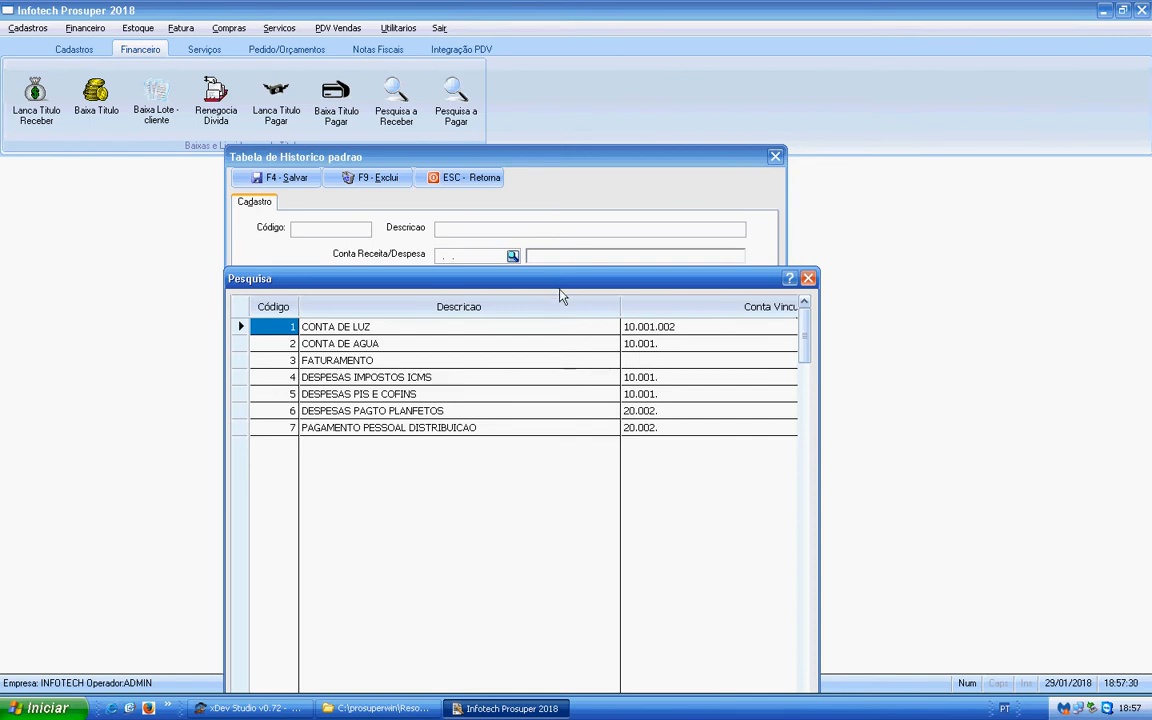
left_click_drag(558, 283, 559, 289)
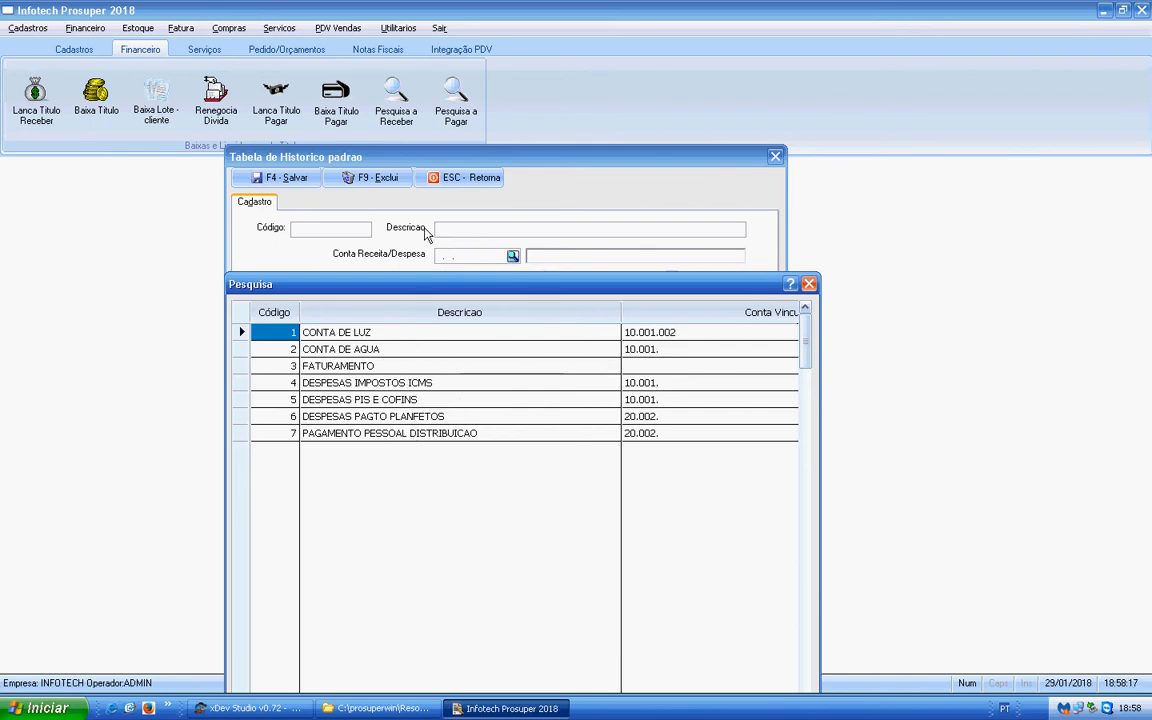
left_click(809, 285)
left_click(446, 175)
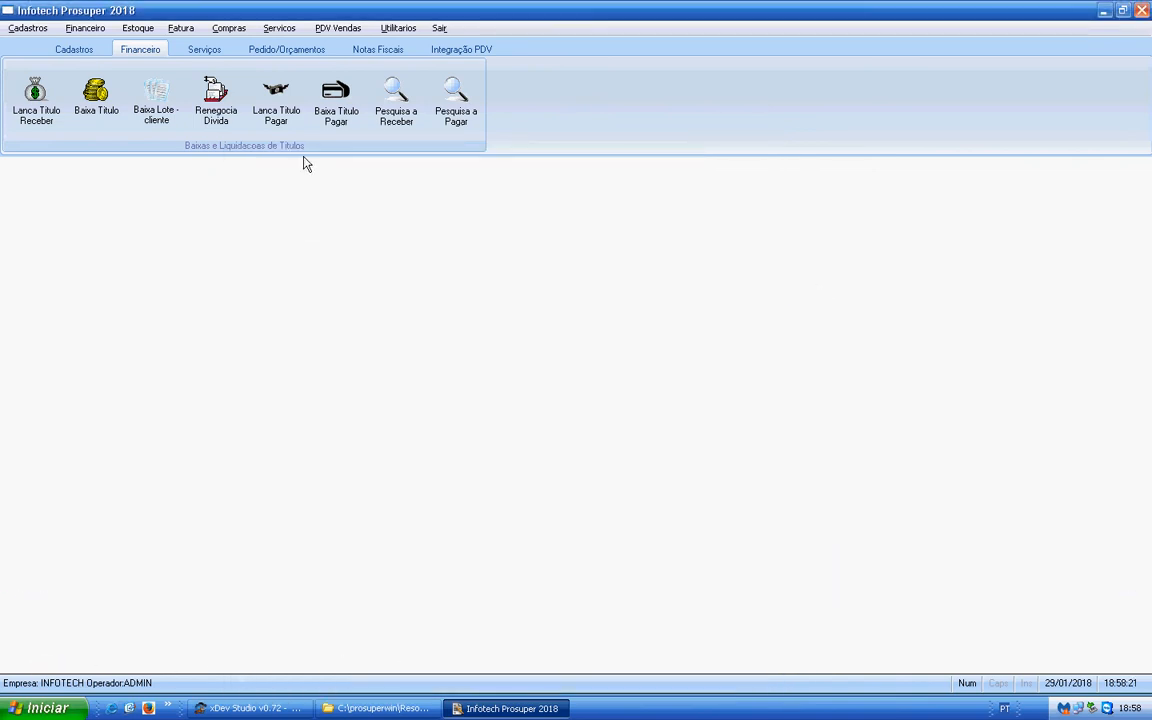
- Open the Representantes/vendedores support table and load the representative registered under code 2
left_click(37, 30)
mouse_move(66, 82)
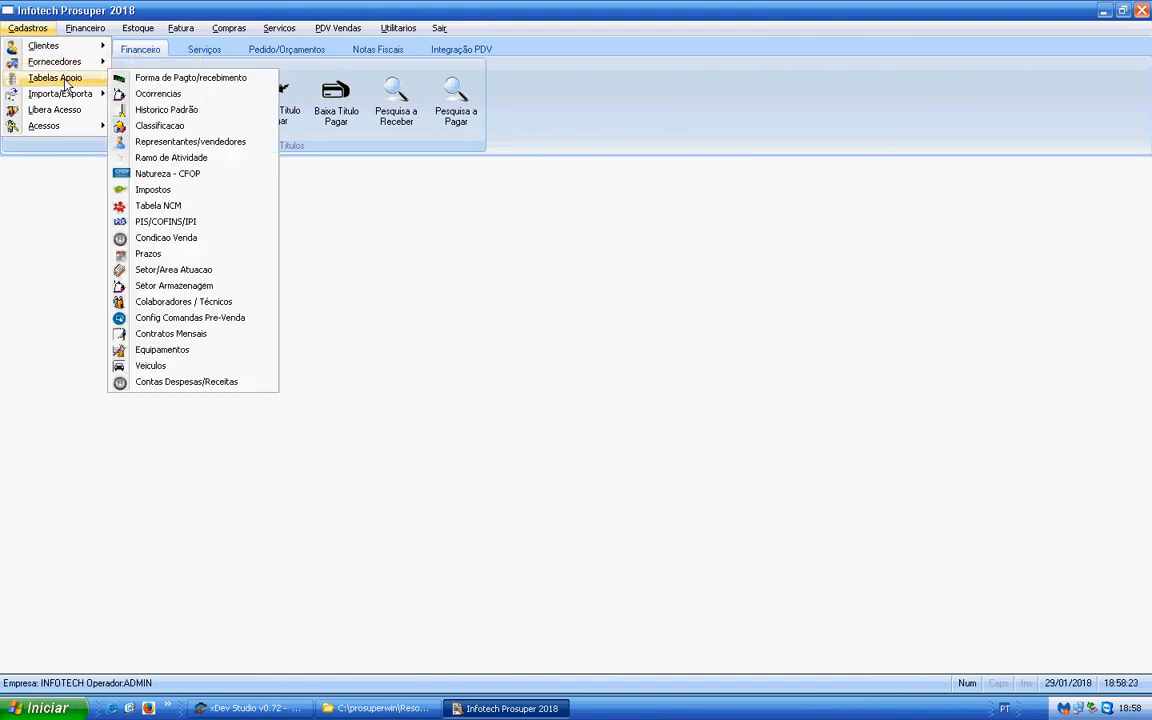
left_click(172, 145)
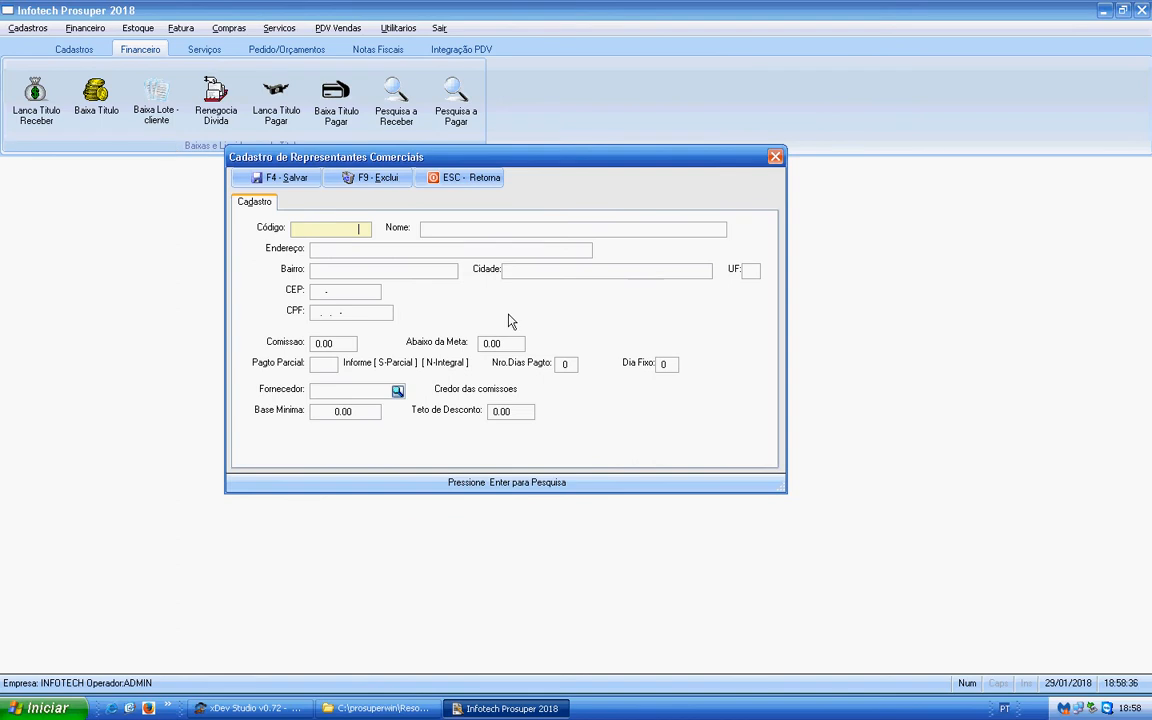
key("Return")
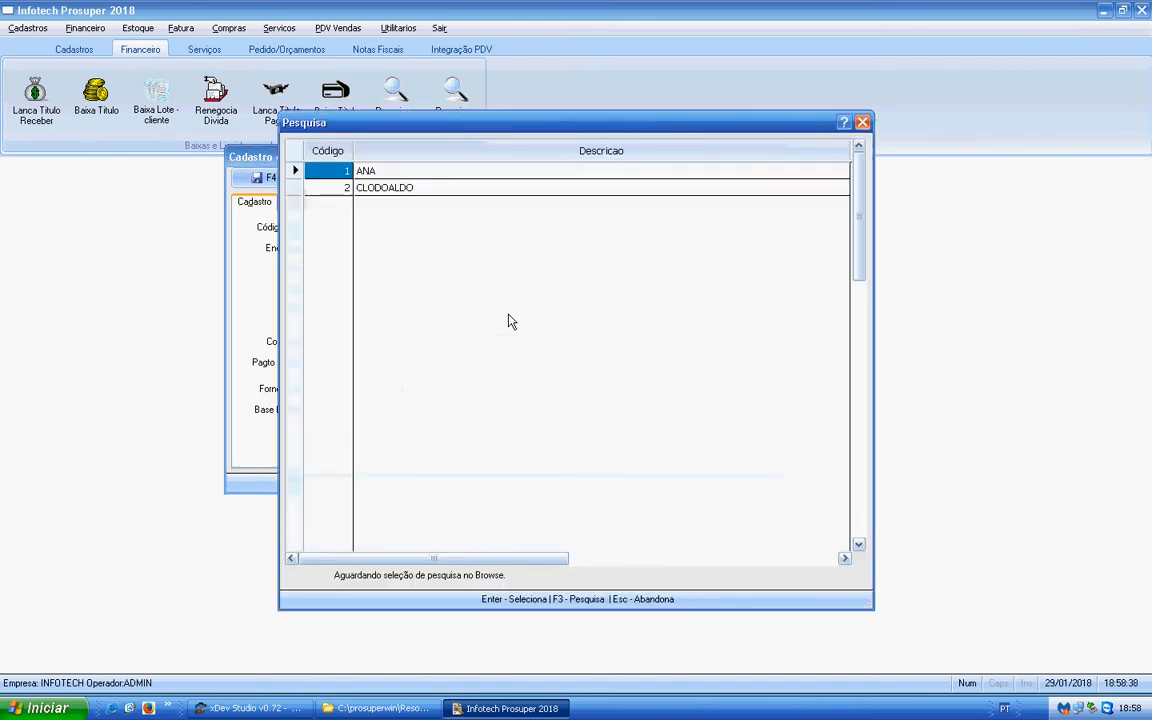
key("Down")
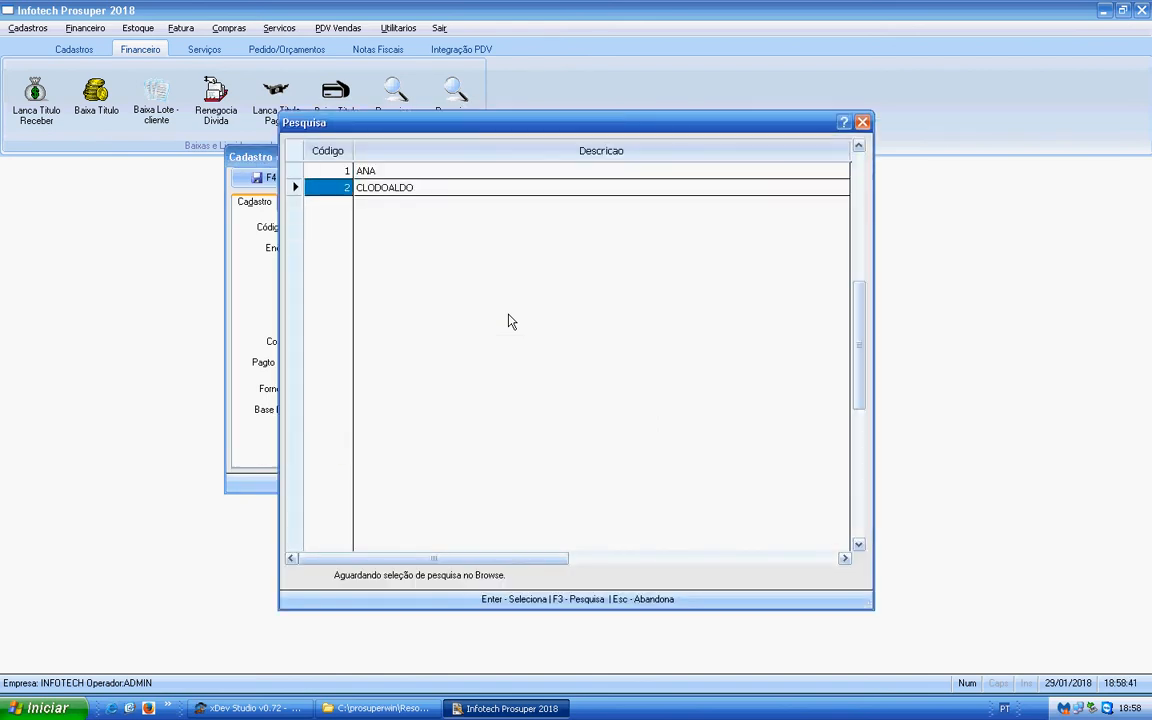
key("Return")
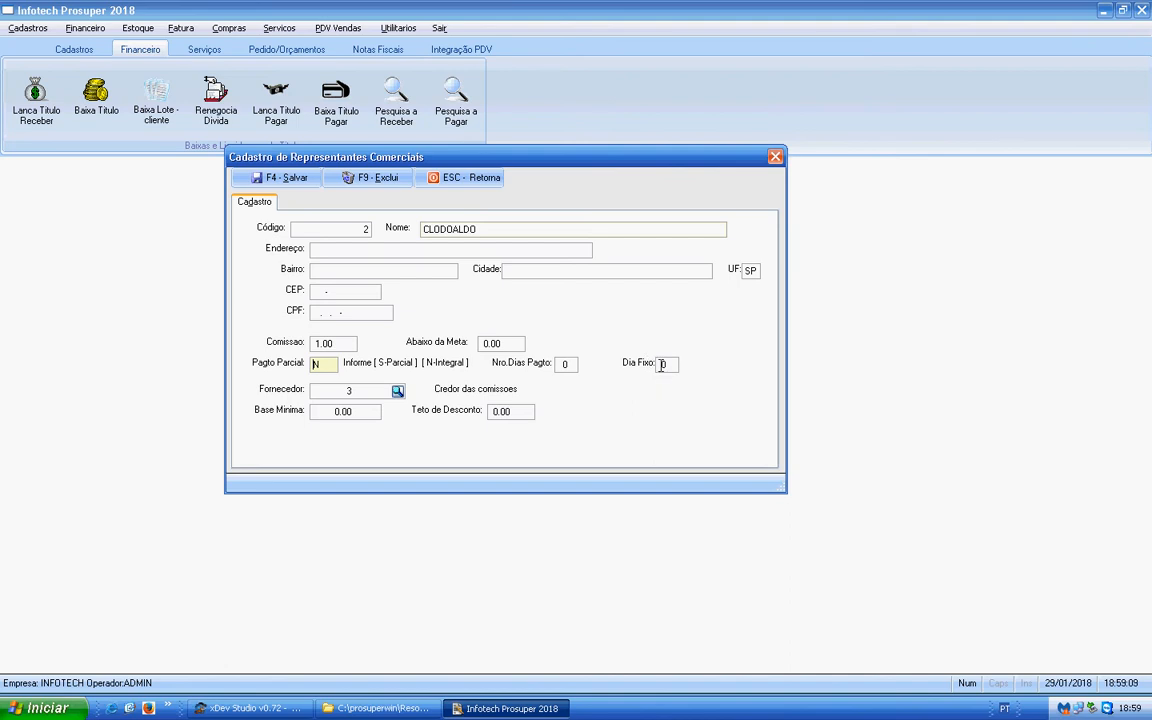
- Set the representative's Dia Fixo to 5 and the Base Minima to 10,000.00
left_click(326, 364)
type("0")
key("Return")
key("Return")
type("1")
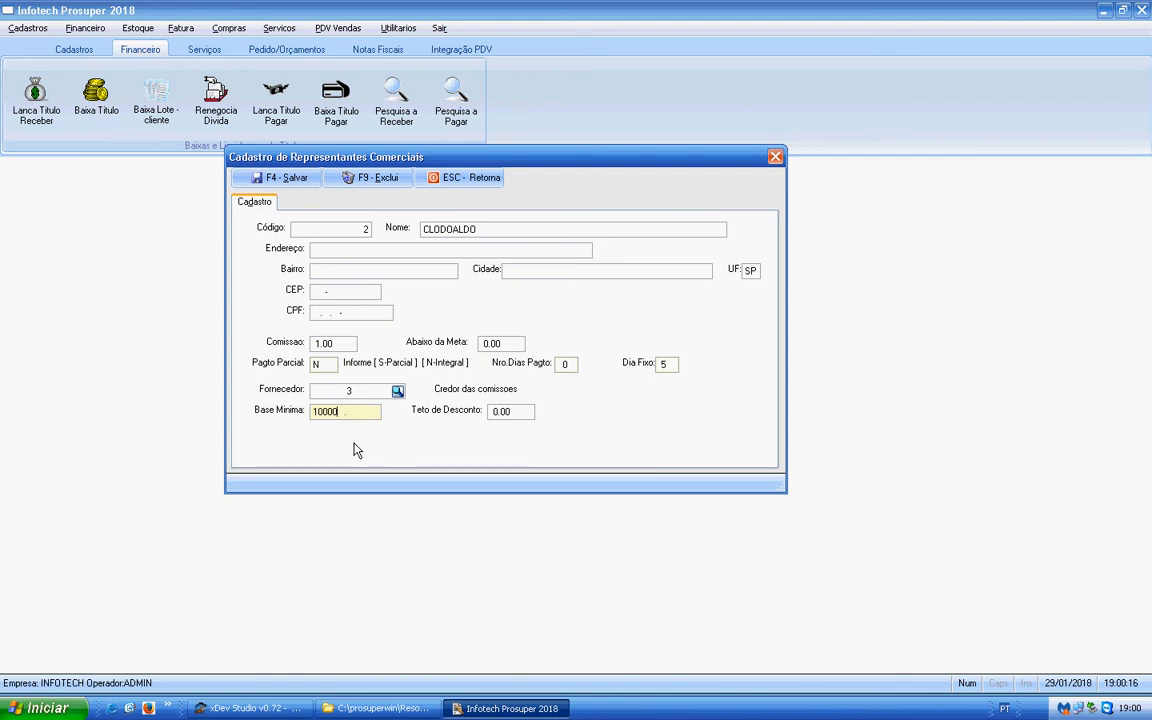
- Set the representative's Teto de Desconto to 5.00, save the record and close the form
left_click(523, 410)
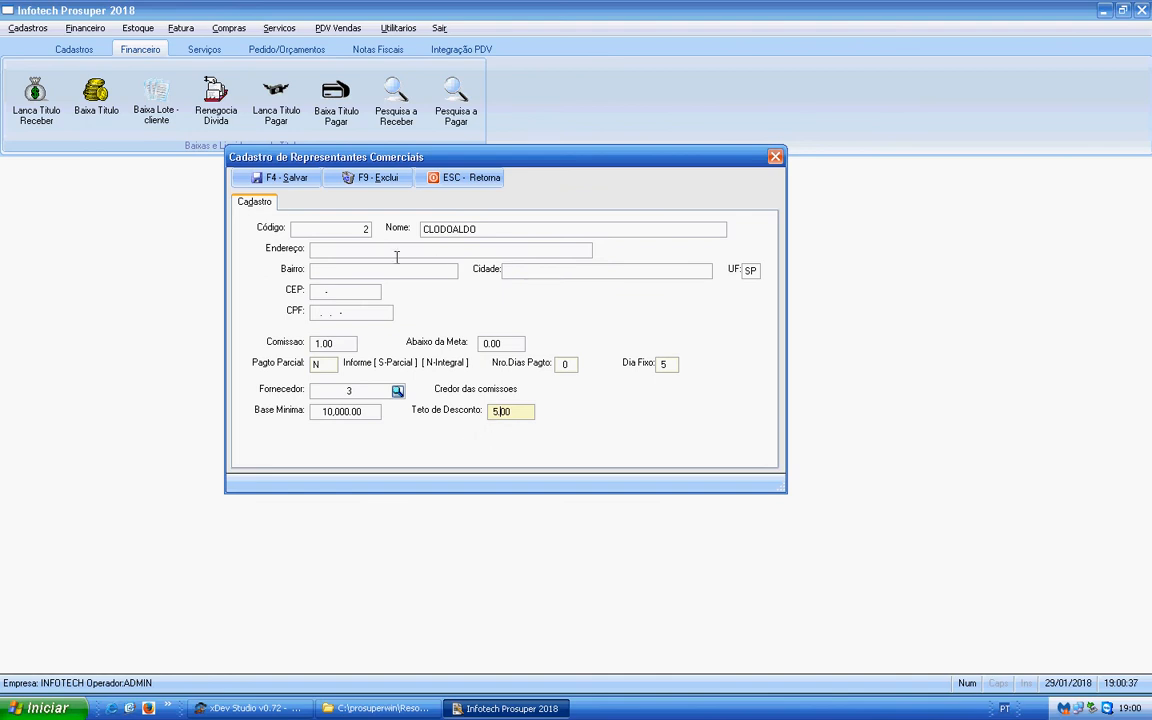
left_click(297, 188)
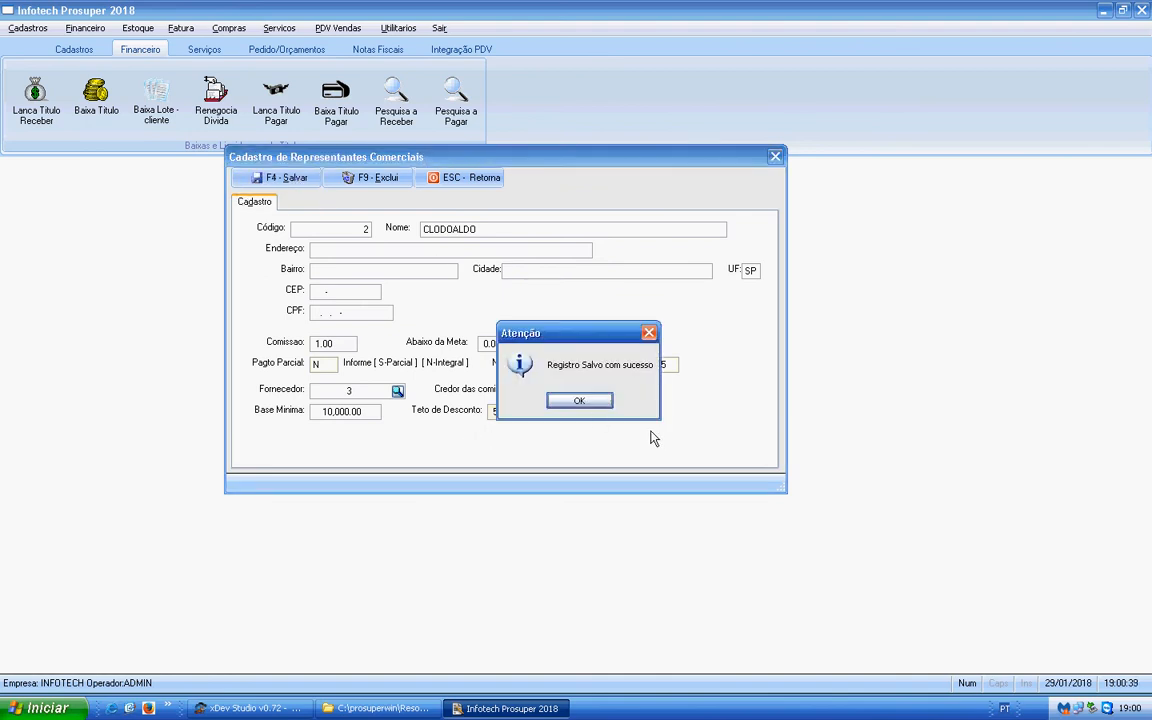
left_click(599, 403)
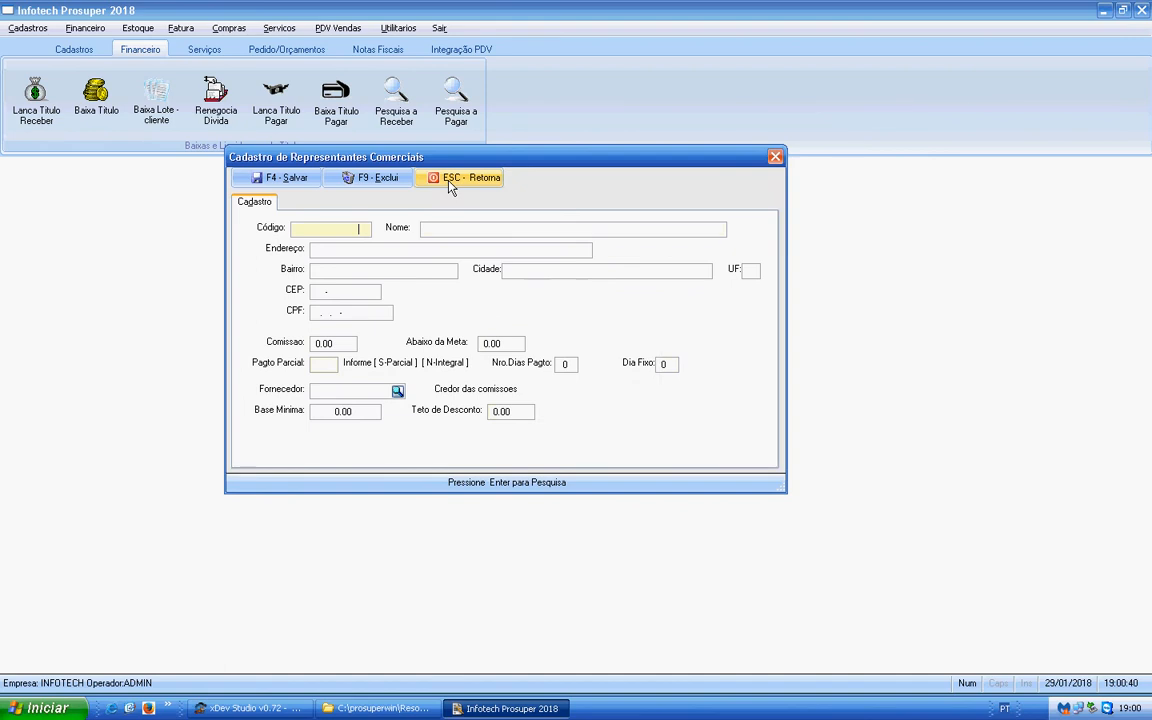
left_click(450, 188)
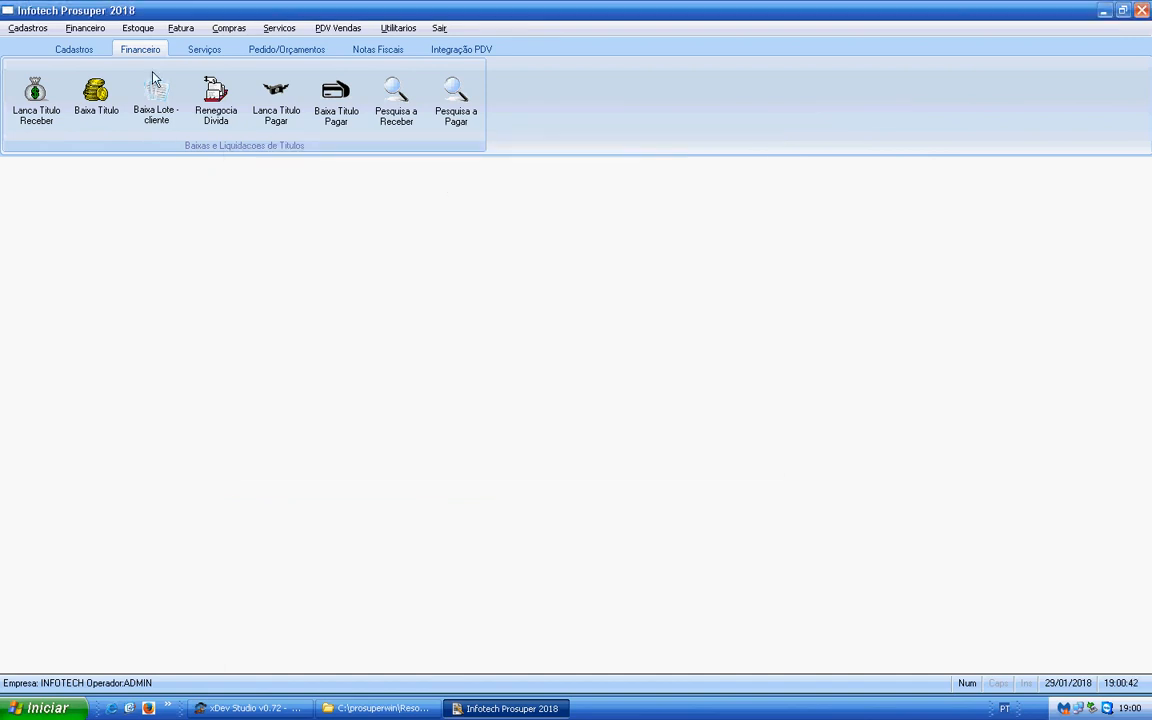
- Open the Ramo de Atividade support table, browse its entries, and move the search window so the form's fields stay uncovered
left_click(28, 28)
mouse_move(62, 85)
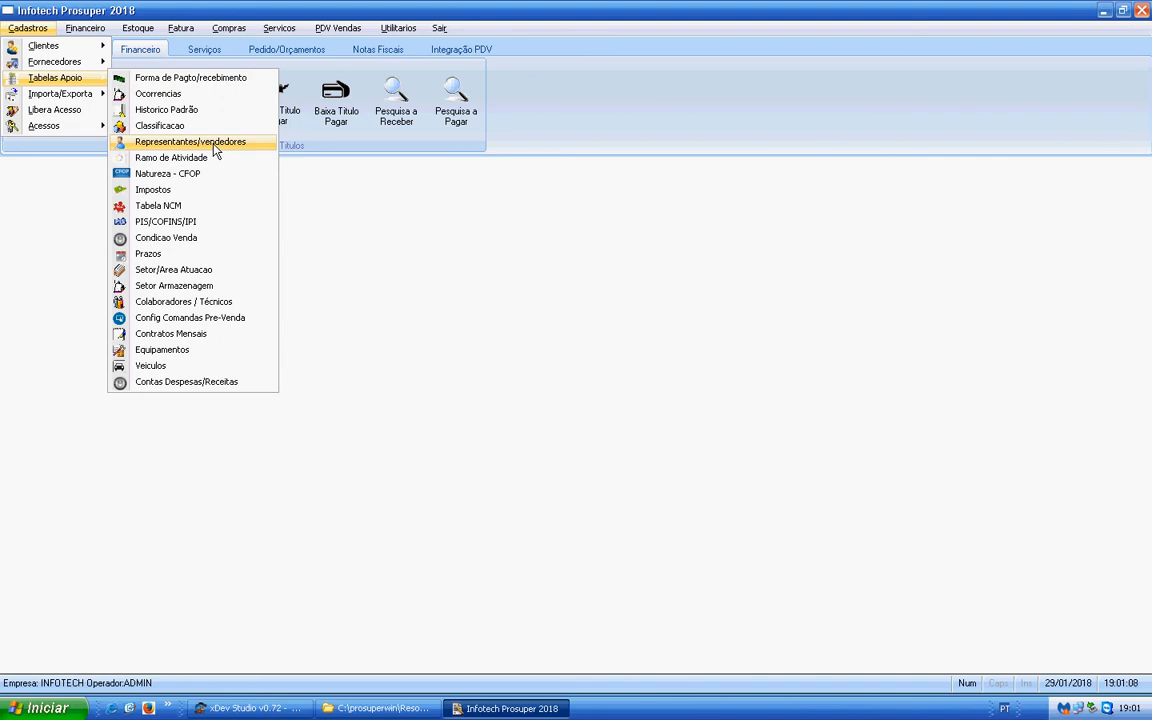
left_click(182, 159)
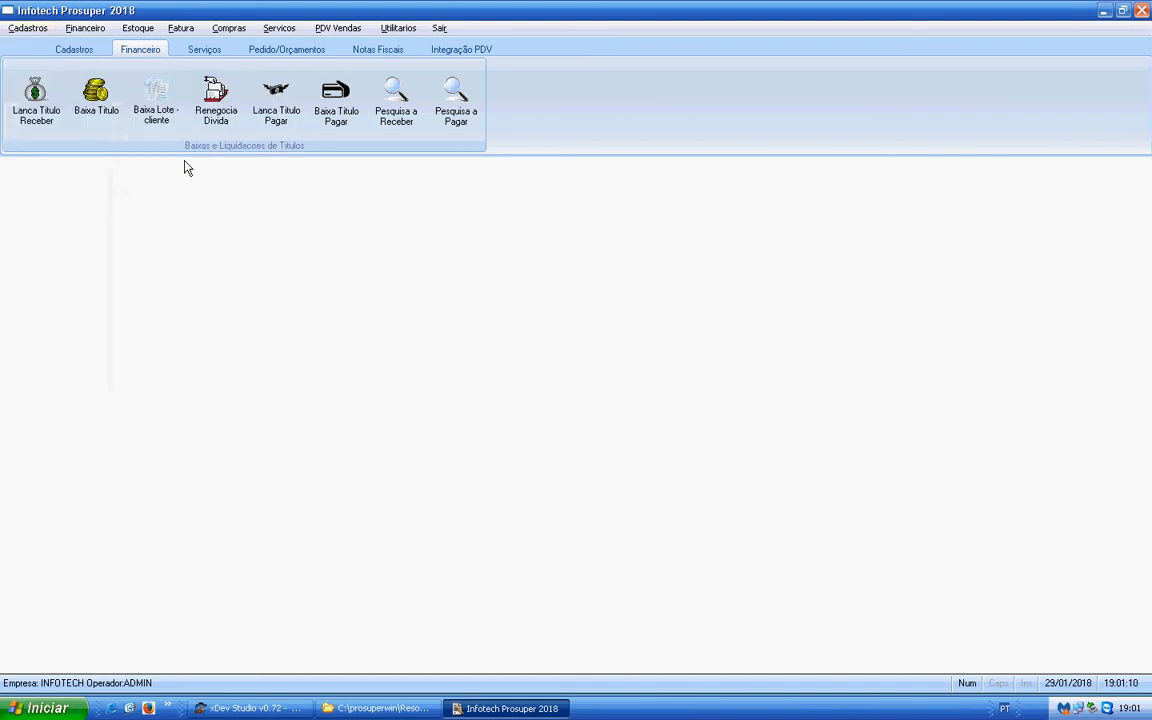
key("Return")
key("Down")
key("Down")
key("Up")
key("Up")
key("Down")
key("Down")
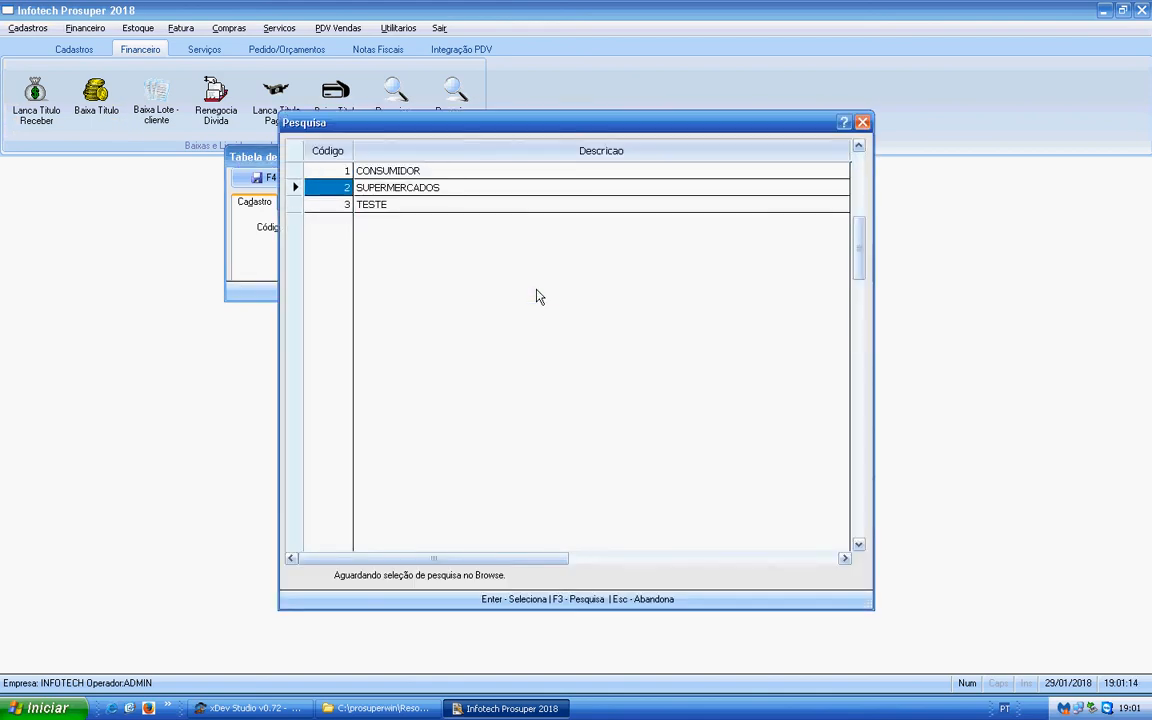
left_click_drag(599, 127, 527, 274)
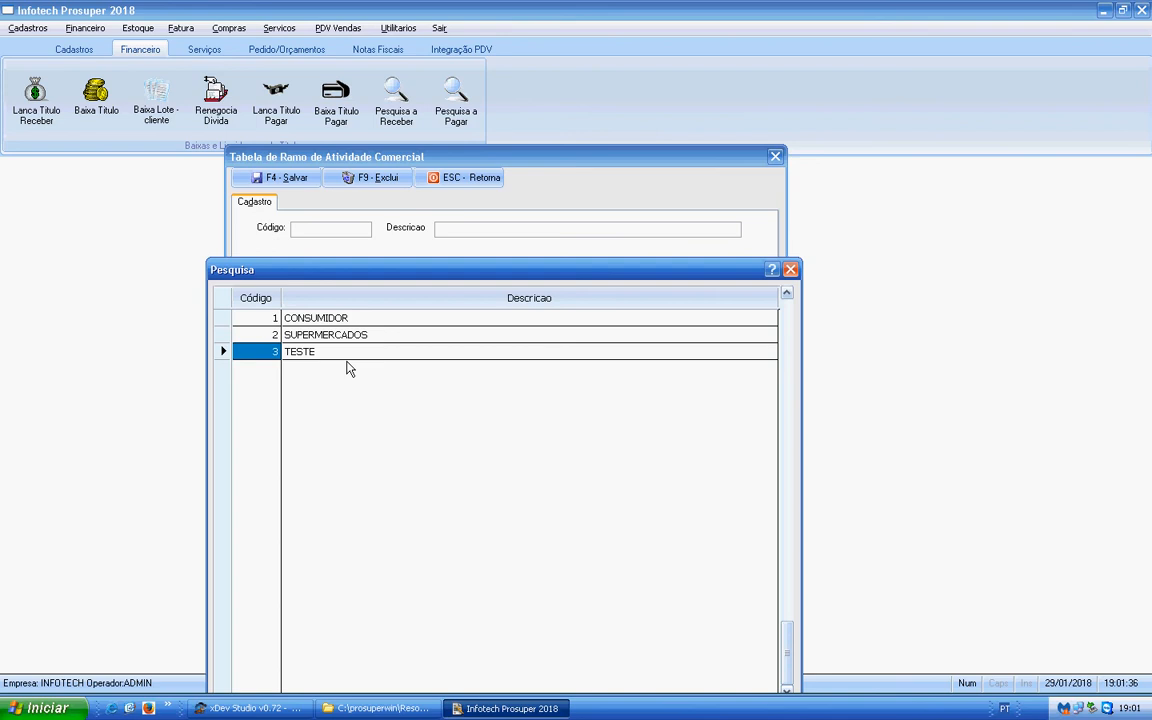
- Check the Ramo de Atividade form's fields, list its entries again, and close the form
left_click(790, 270)
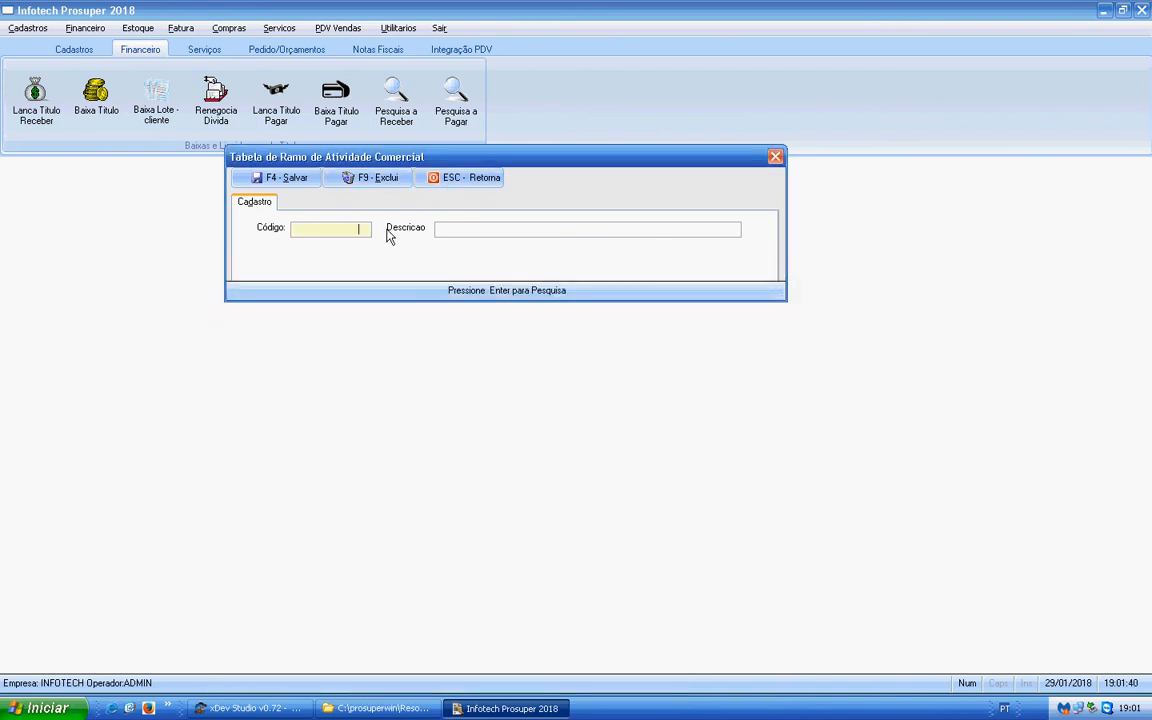
key("Return")
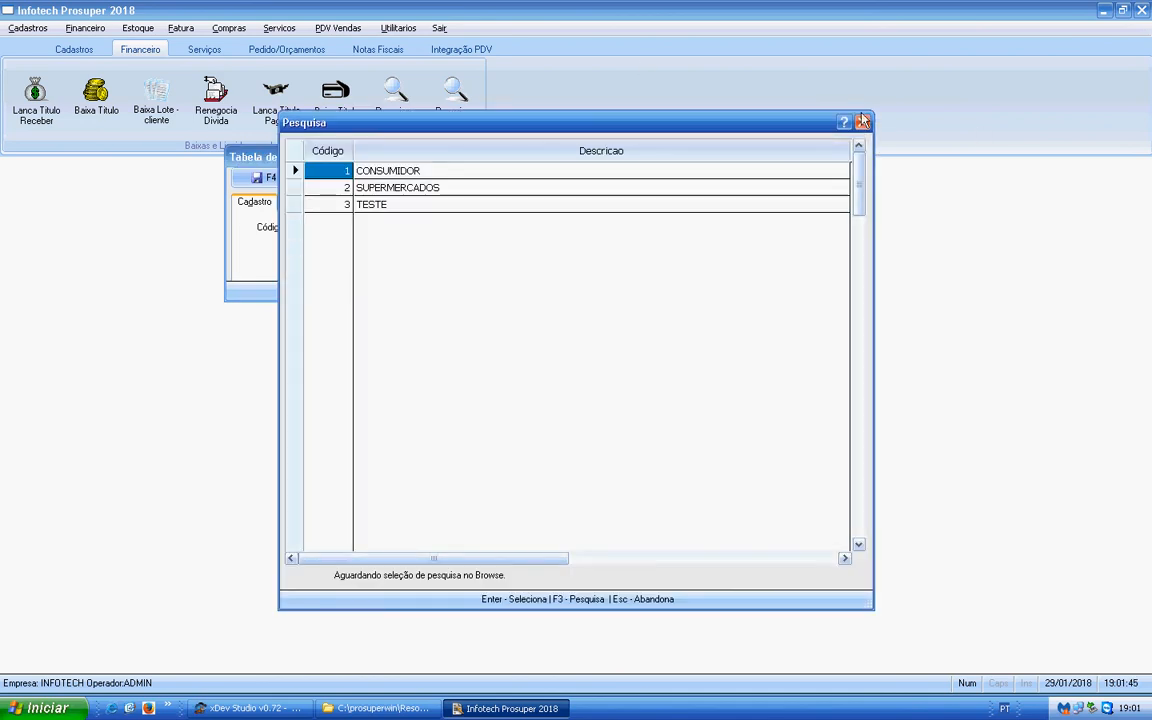
key("Escape")
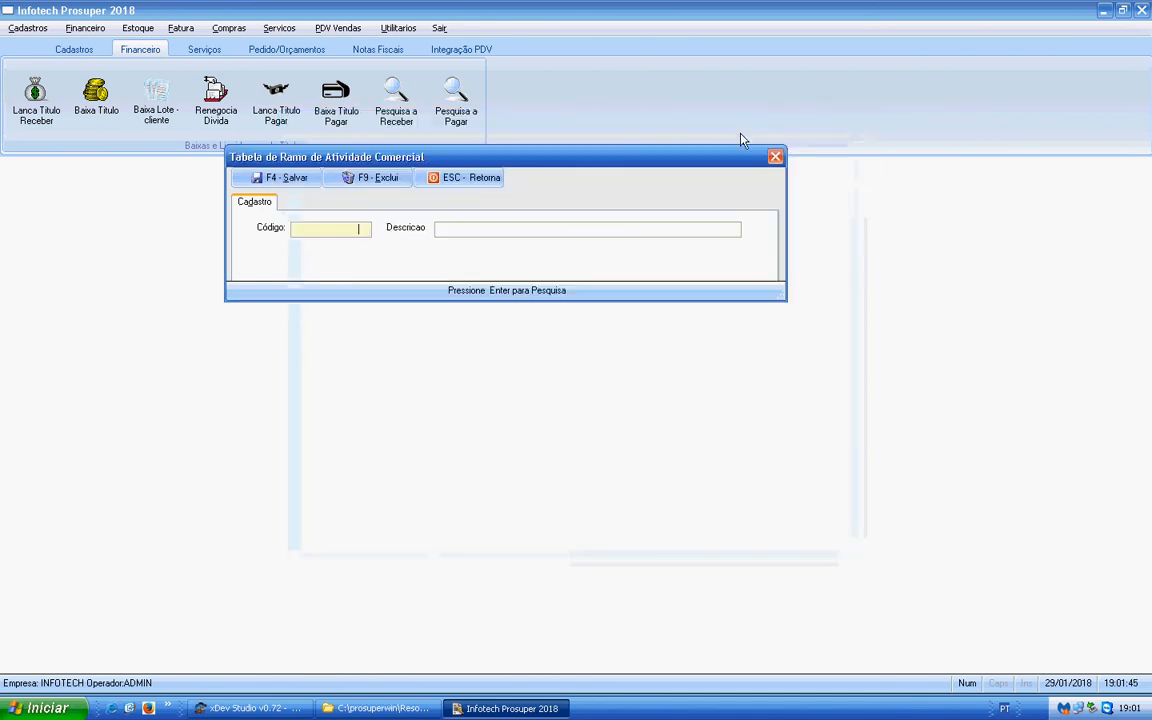
left_click(447, 179)
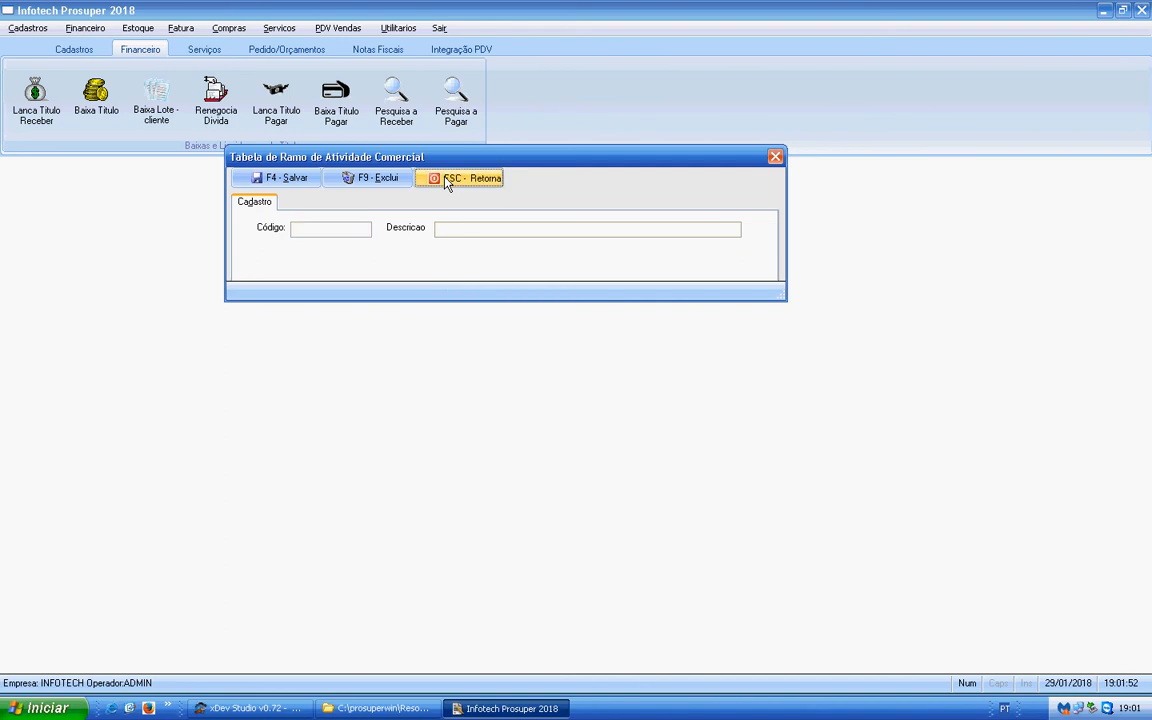
- Open the Natureza - CFOP support table and list its registered codes
left_click(25, 30)
mouse_move(55, 78)
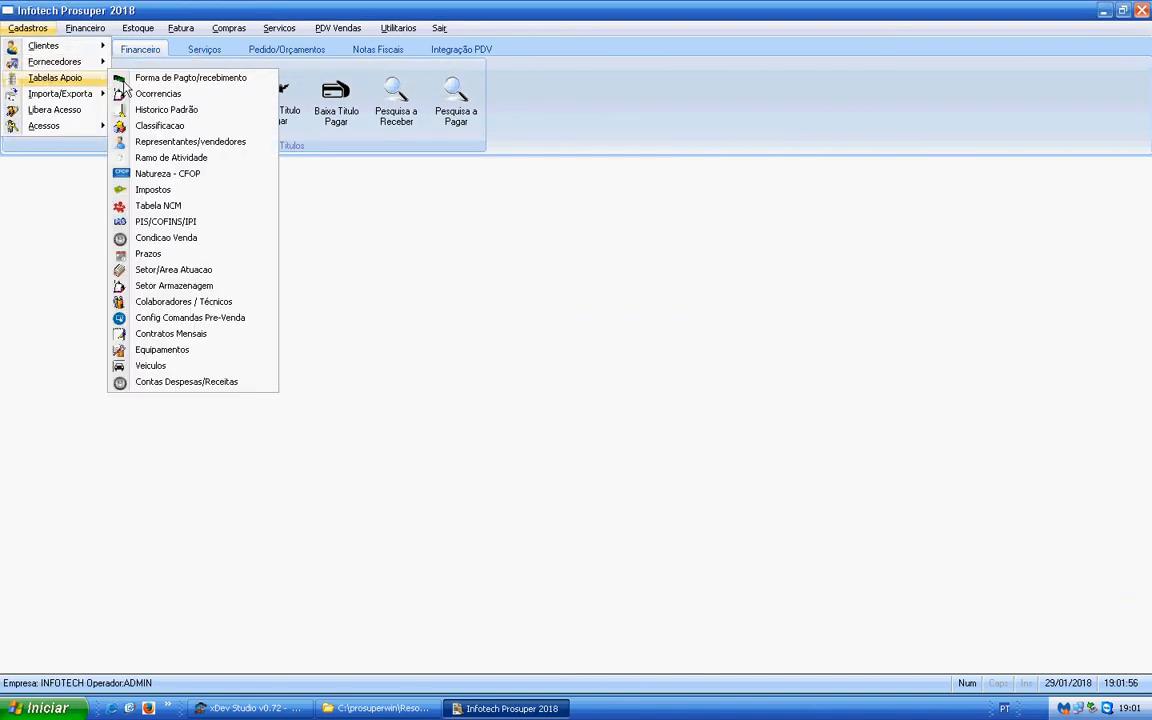
left_click(199, 178)
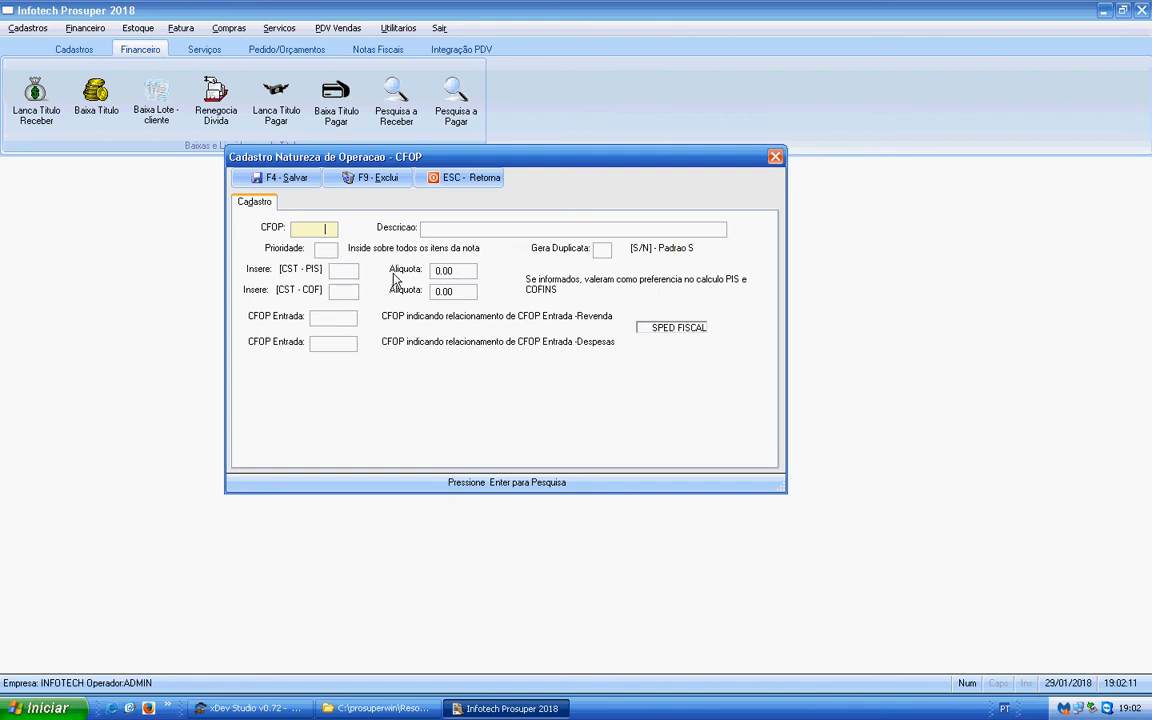
key("Return")
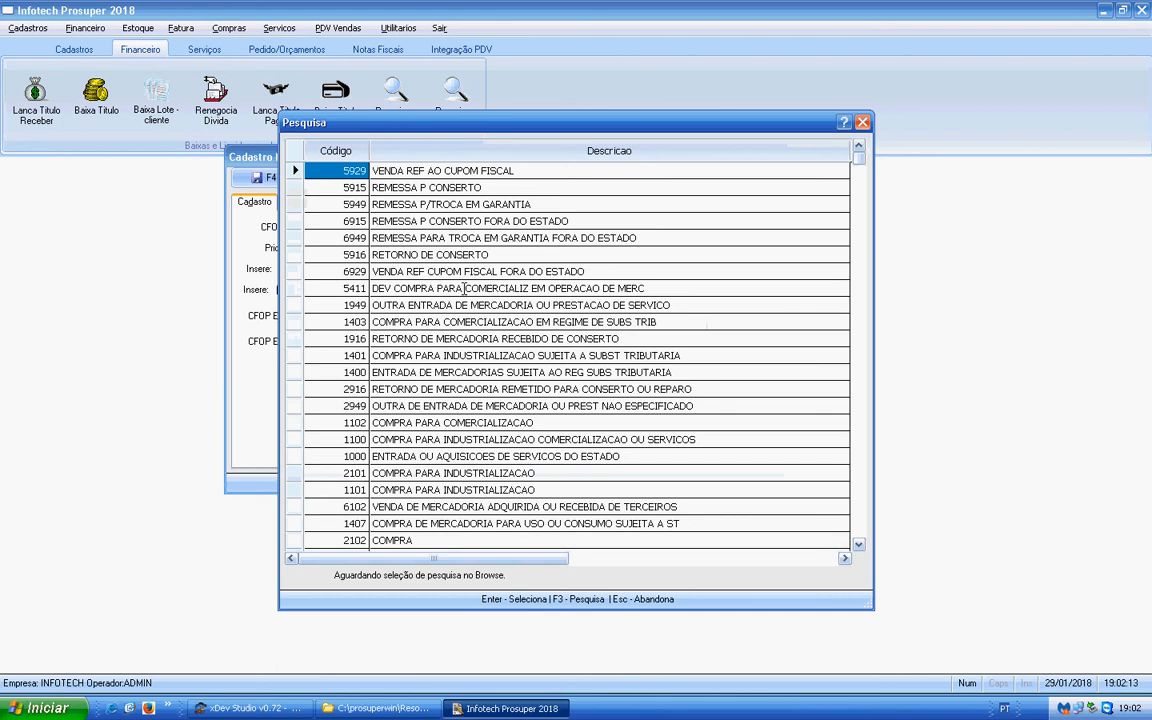
- Browse the list of operation codes and load CFOP 1102, COMPRA PARA COMERCIALIZACAO
key("Down")
key("Down")
key("Down")
key("Down")
key("Down")
key("Down")
key("Down")
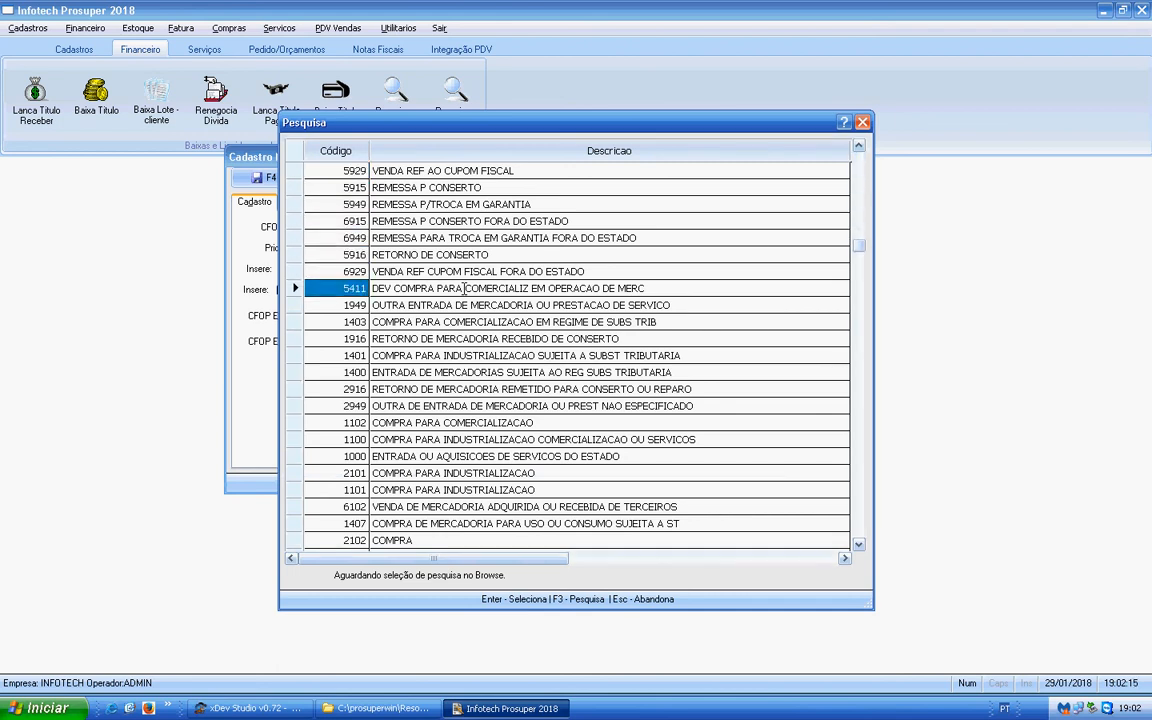
key("Down")
key("Down")
key("Up")
key("Up")
key("Up")
key("Up")
key("Up")
key("Up")
key("Down")
key("Down")
key("Down")
key("Down")
key("Down")
key("Down")
key("Down")
key("Down")
key("Down")
key("Down")
key("Down")
key("Down")
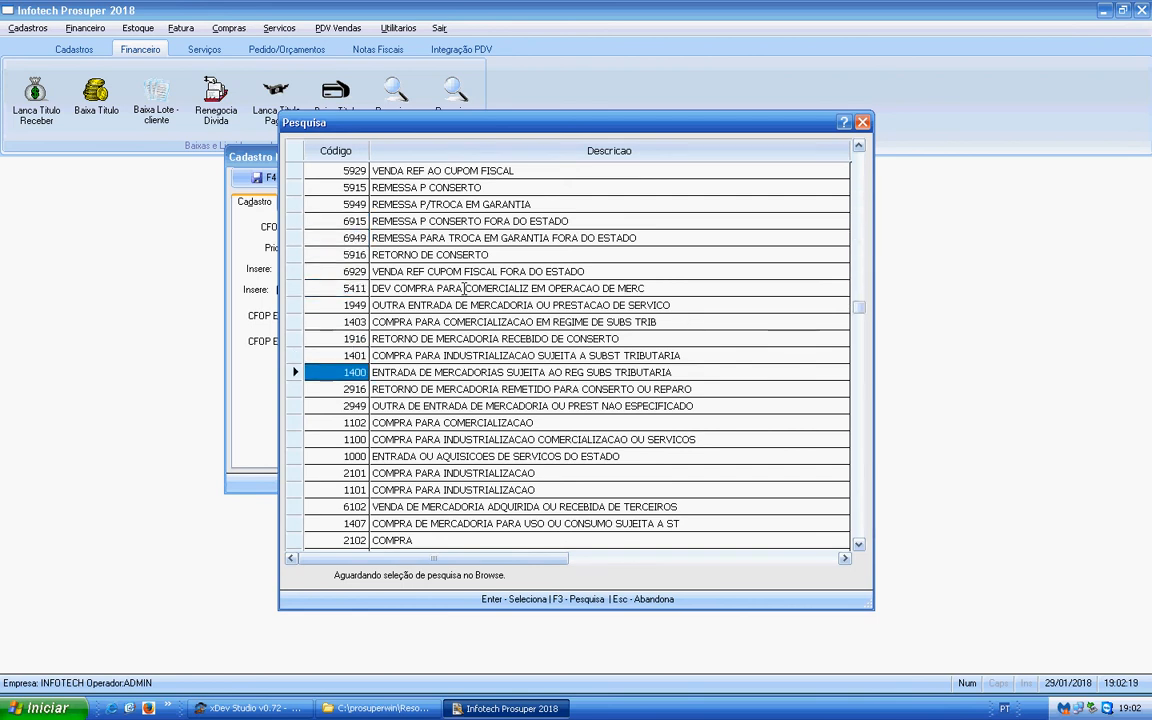
key("Return")
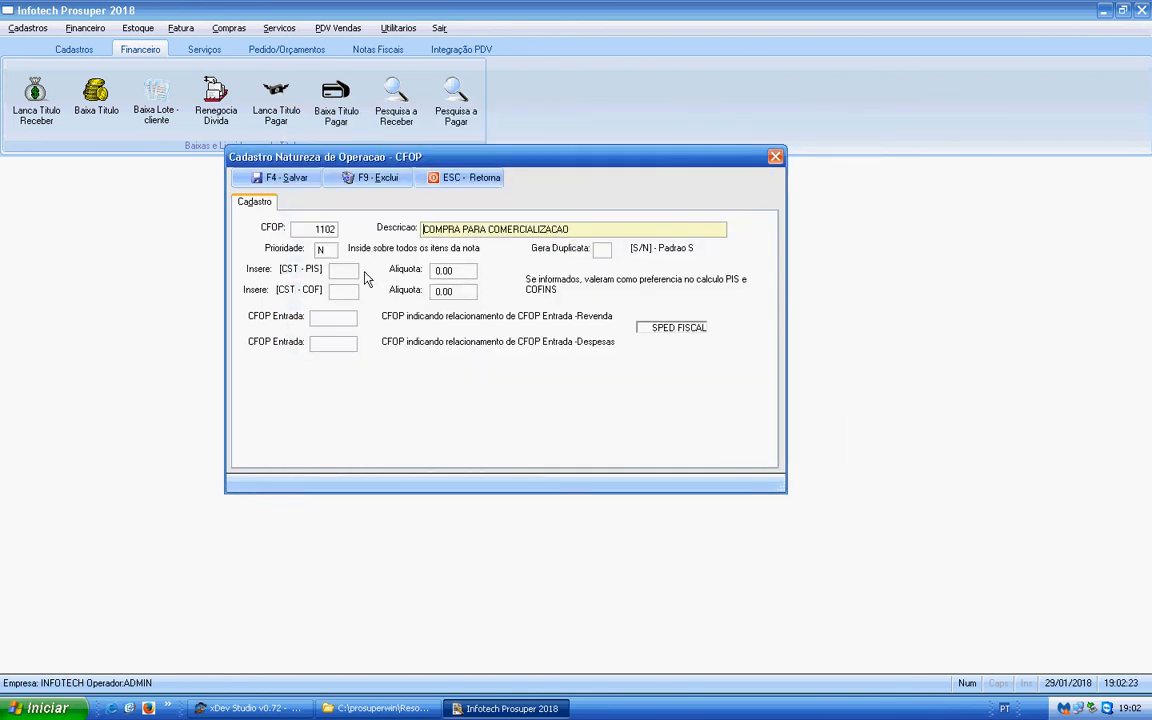
- Check the Prioridade setting and the code of the CFOP 1102 record
double_click(320, 250)
left_click(312, 229)
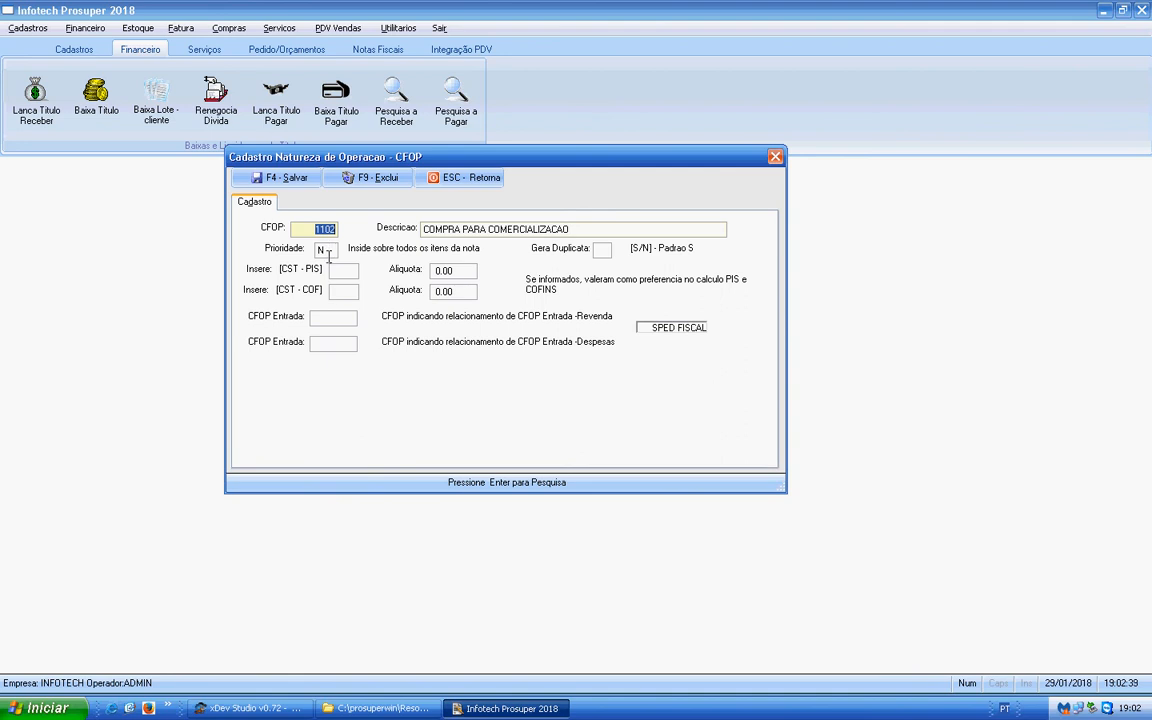
key("Return")
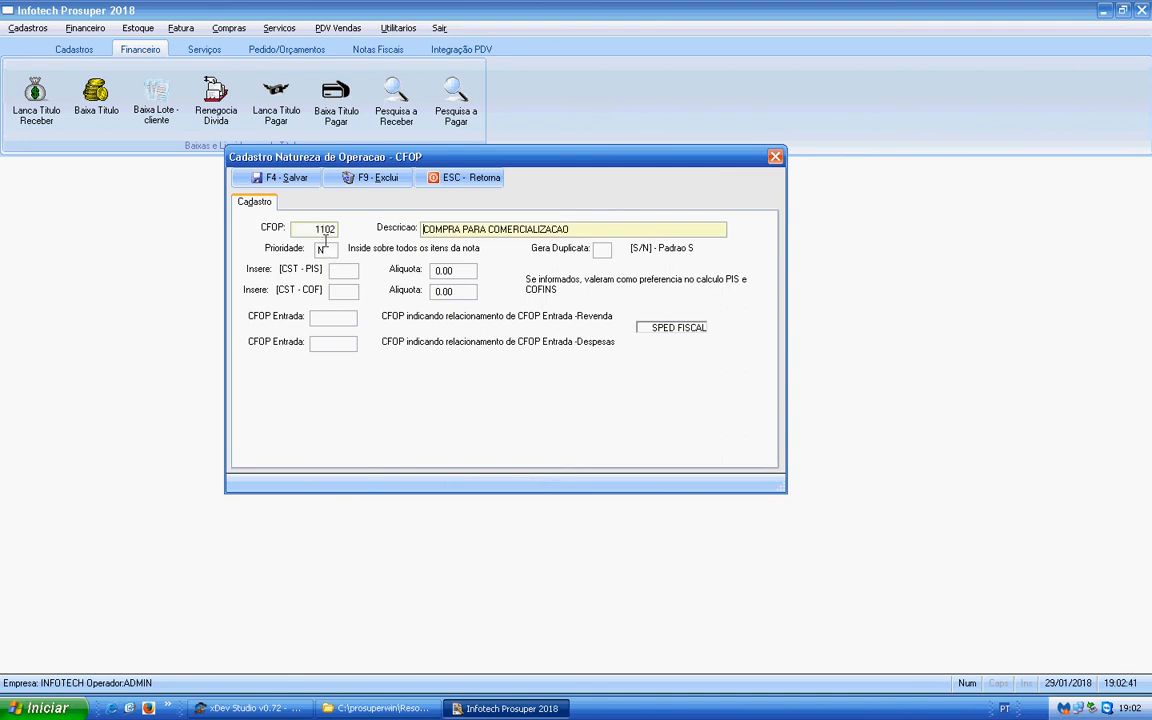
- Load the record of CFOP 5102 in the operation nature form
double_click(321, 228)
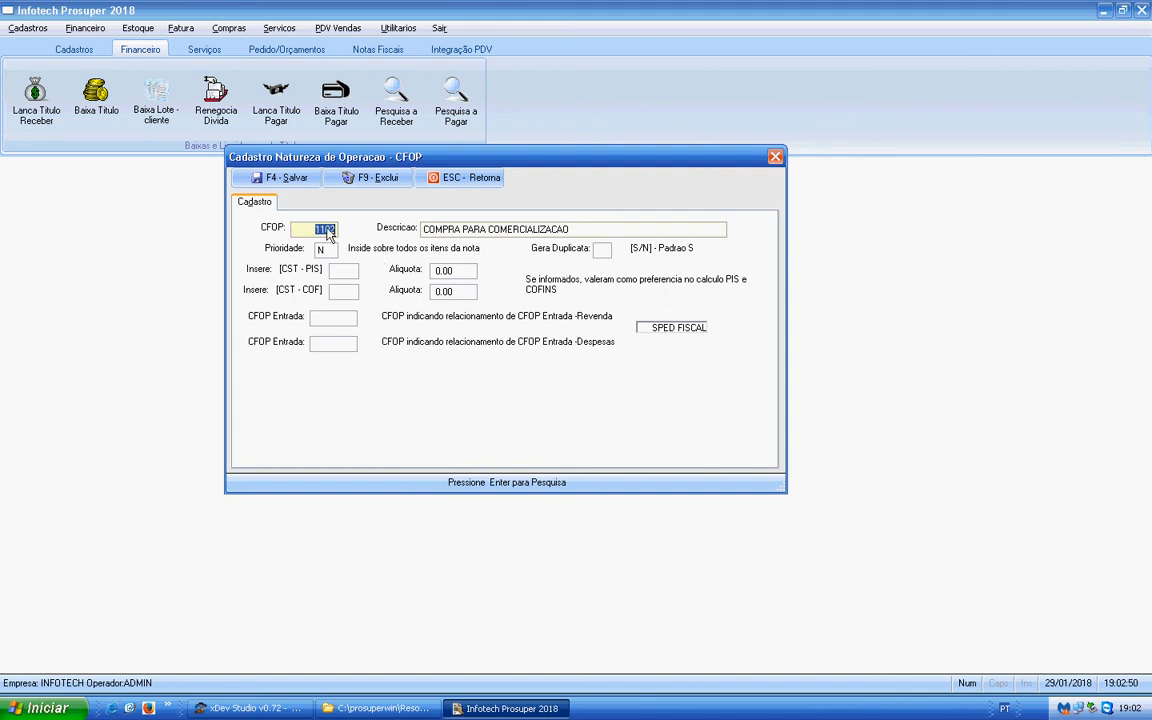
type("5102")
key("Return")
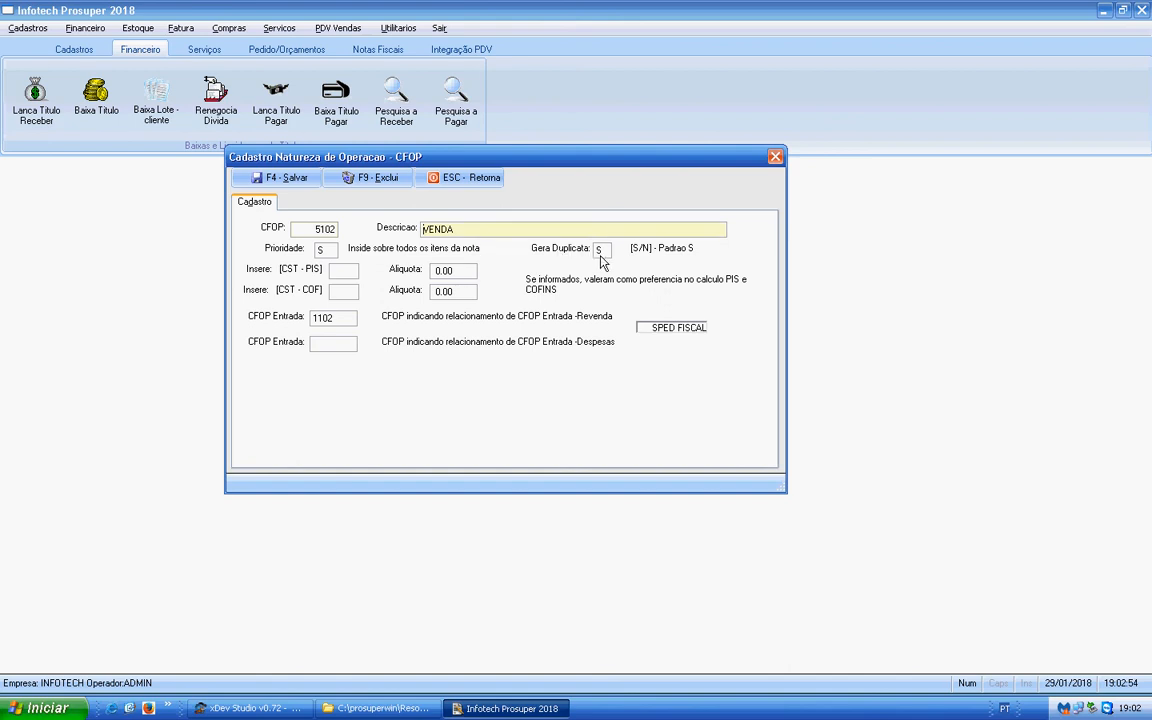
- Examine CFOP 5102's Gera Duplicata setting and its linked CFOP Entrada for resale
left_click(598, 249)
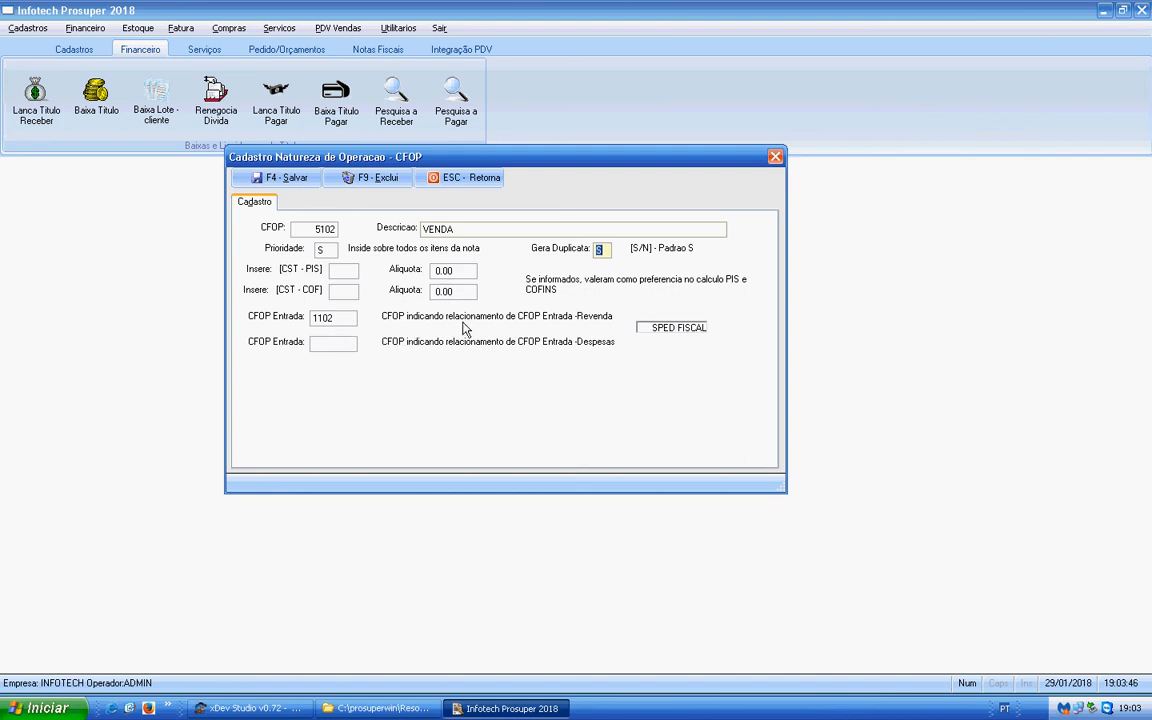
left_click(333, 229)
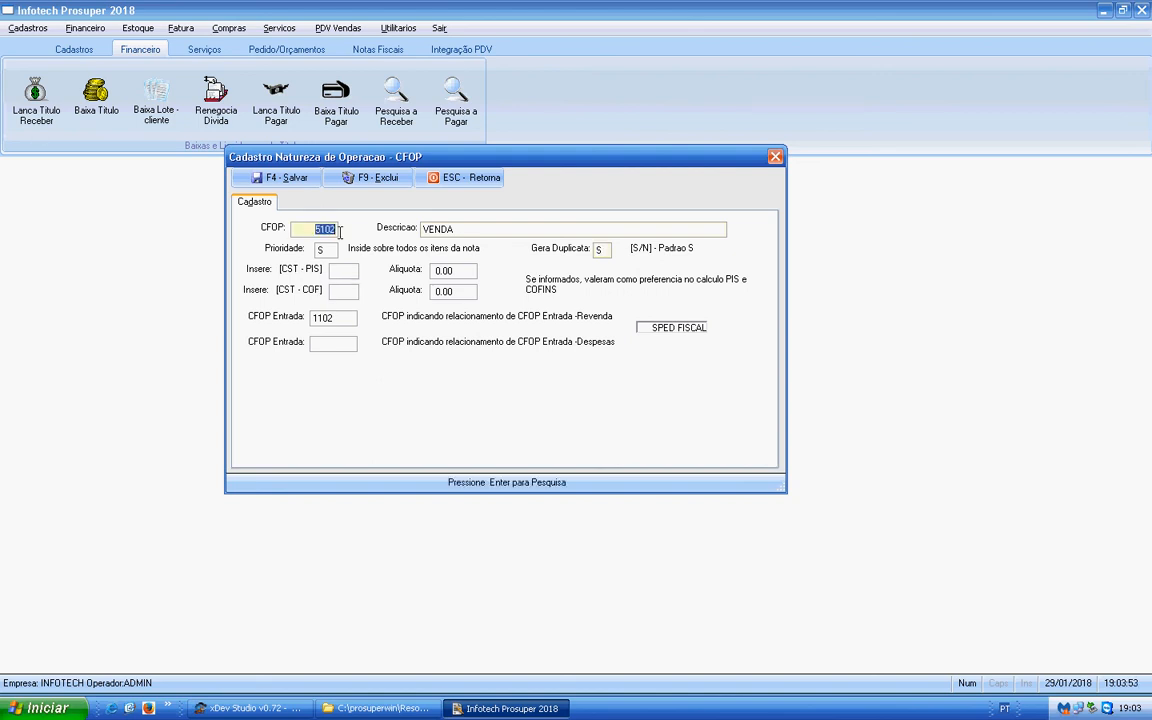
key("Return")
left_click(334, 318)
double_click(334, 318)
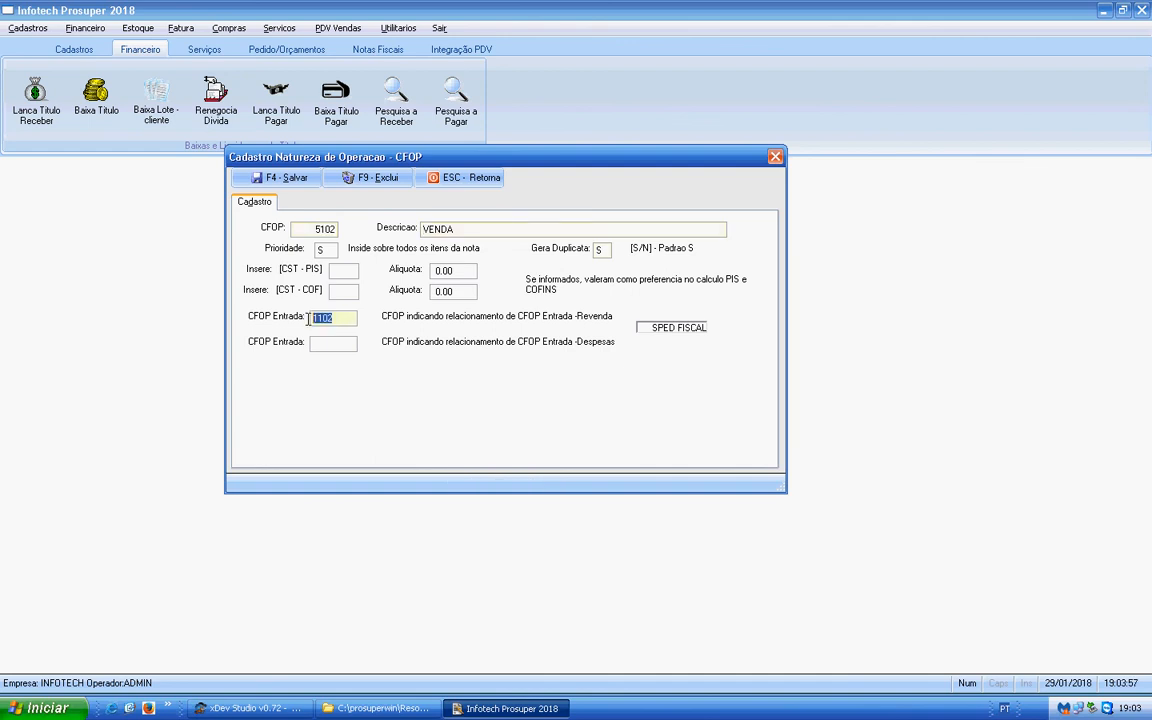
left_click(324, 229)
left_click_drag(327, 229, 339, 229)
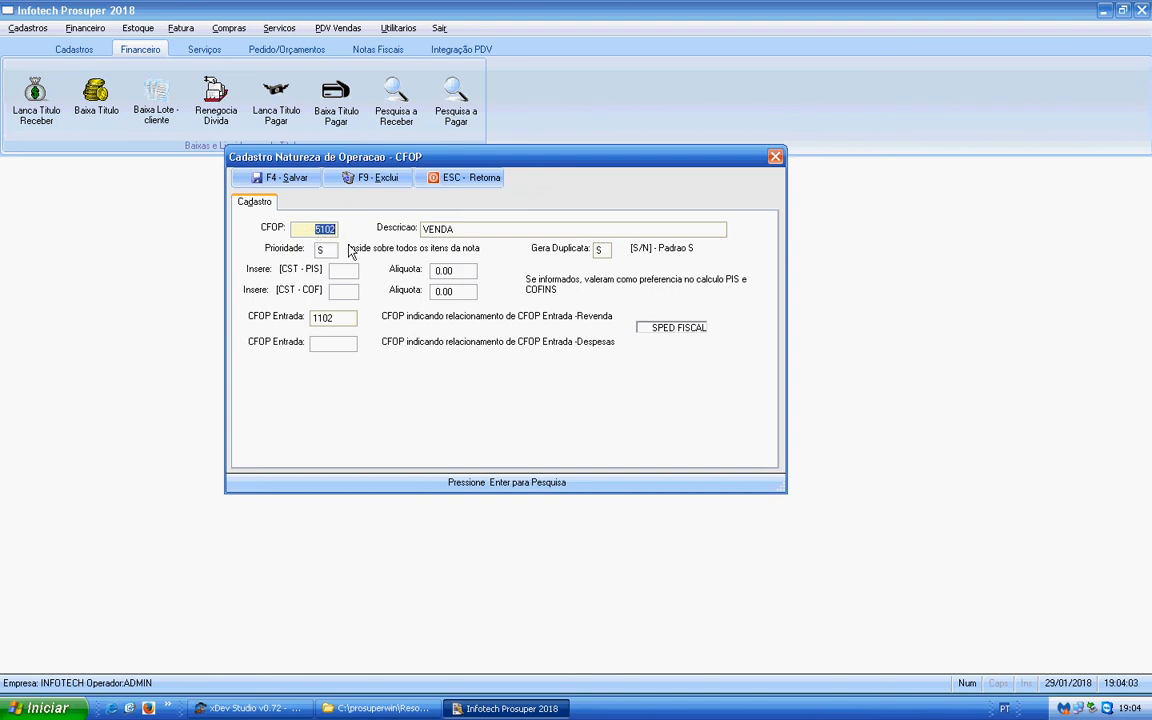
- Review the resale and expense CFOP Entrada fields of CFOP 5102, and close the operation nature form
key("Return")
left_click_drag(336, 318, 285, 287)
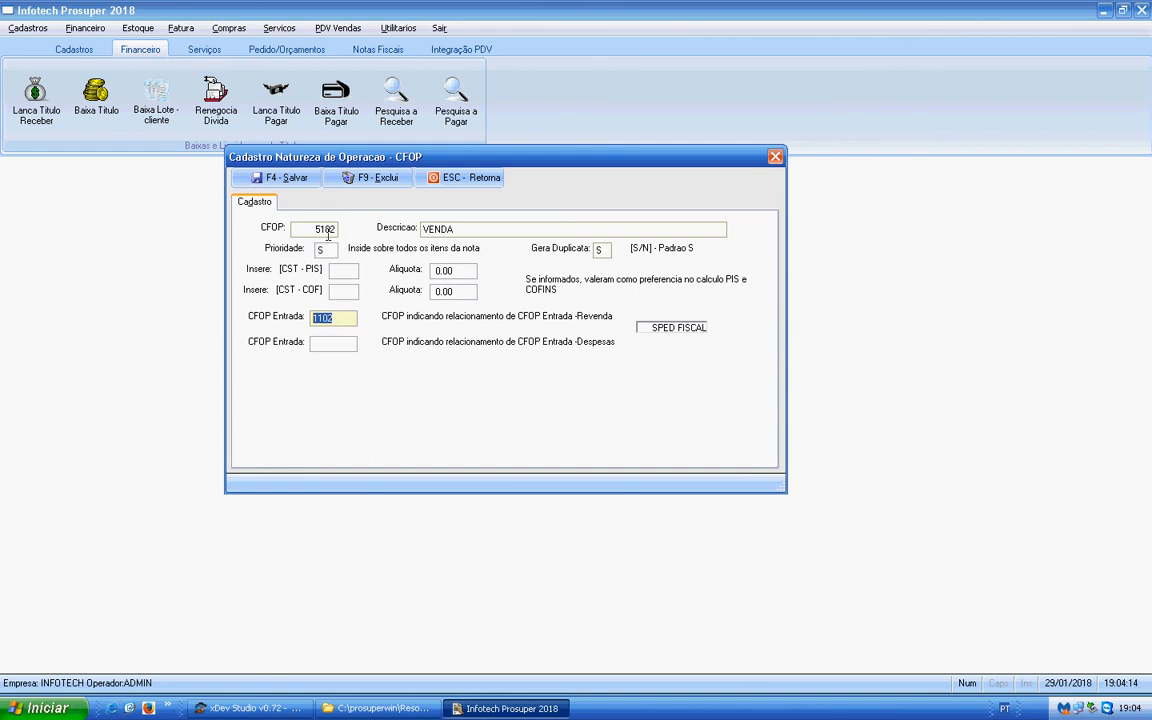
left_click(335, 343)
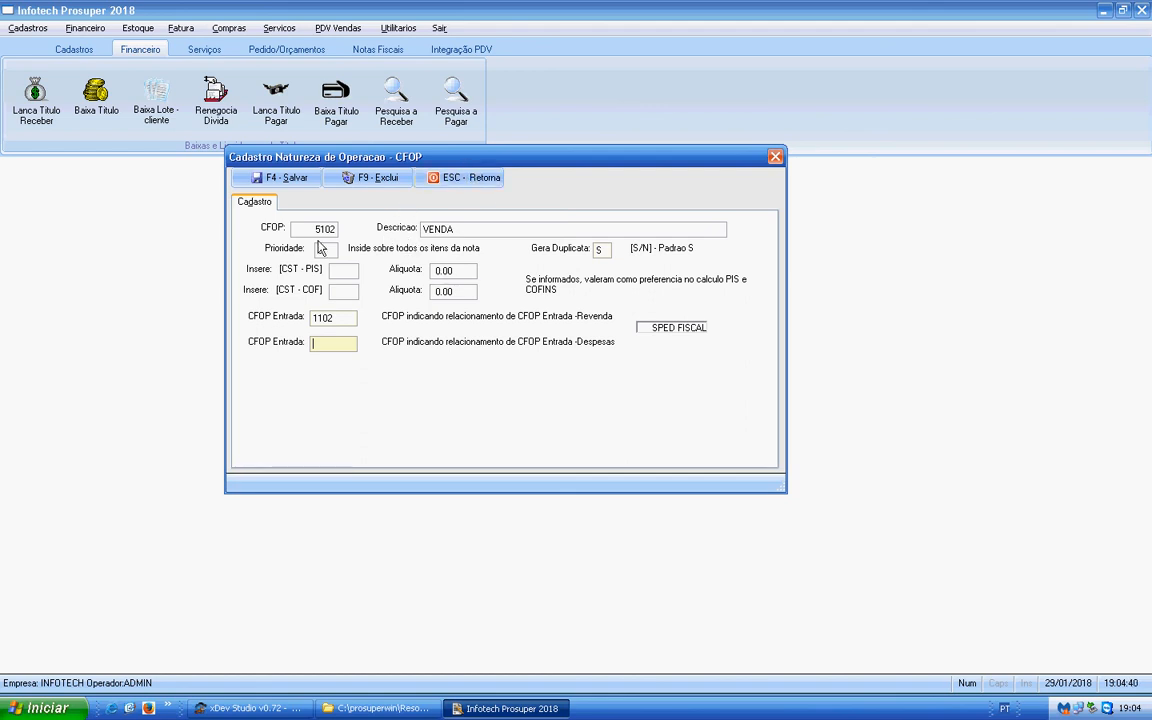
left_click(465, 181)
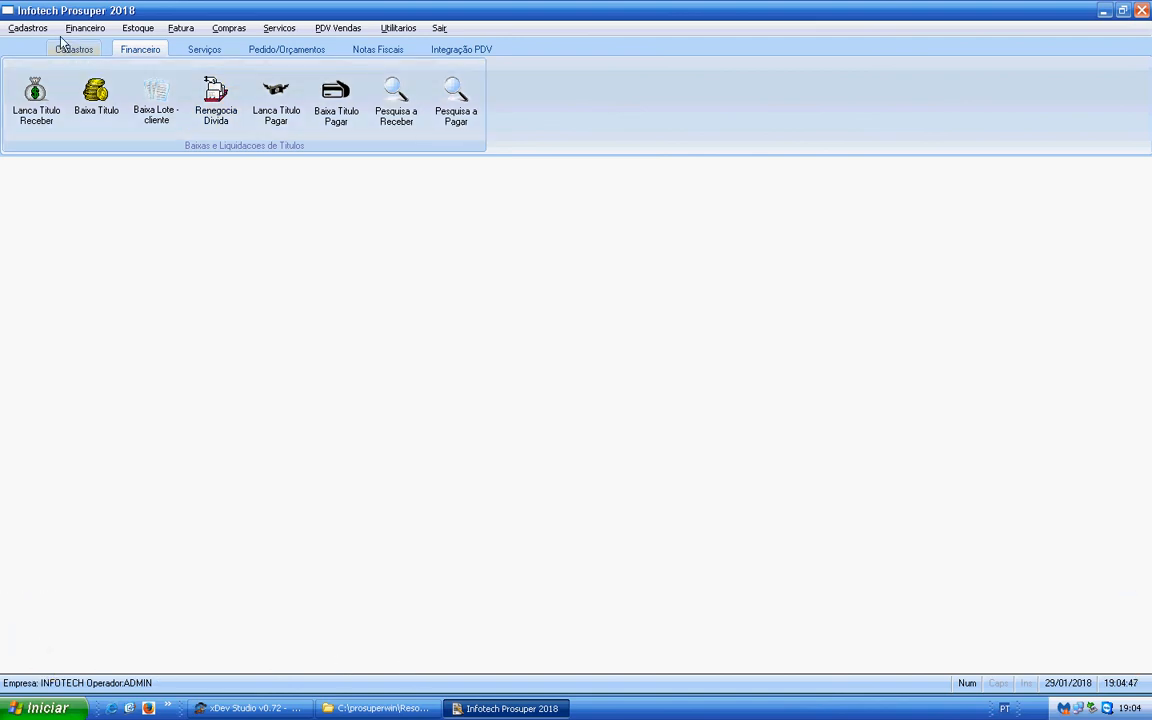
- Load the ICMS record with code 1 in the tax table, check its Termo Icms field, and close the table
left_click(28, 28)
mouse_move(62, 77)
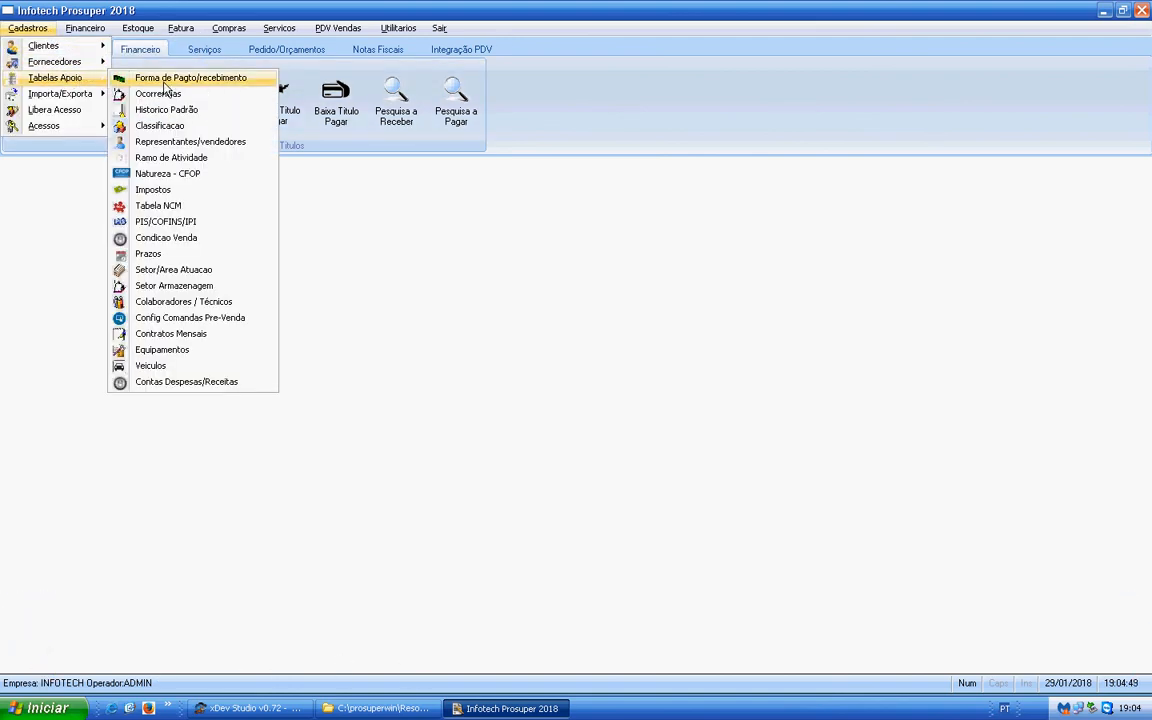
left_click(222, 189)
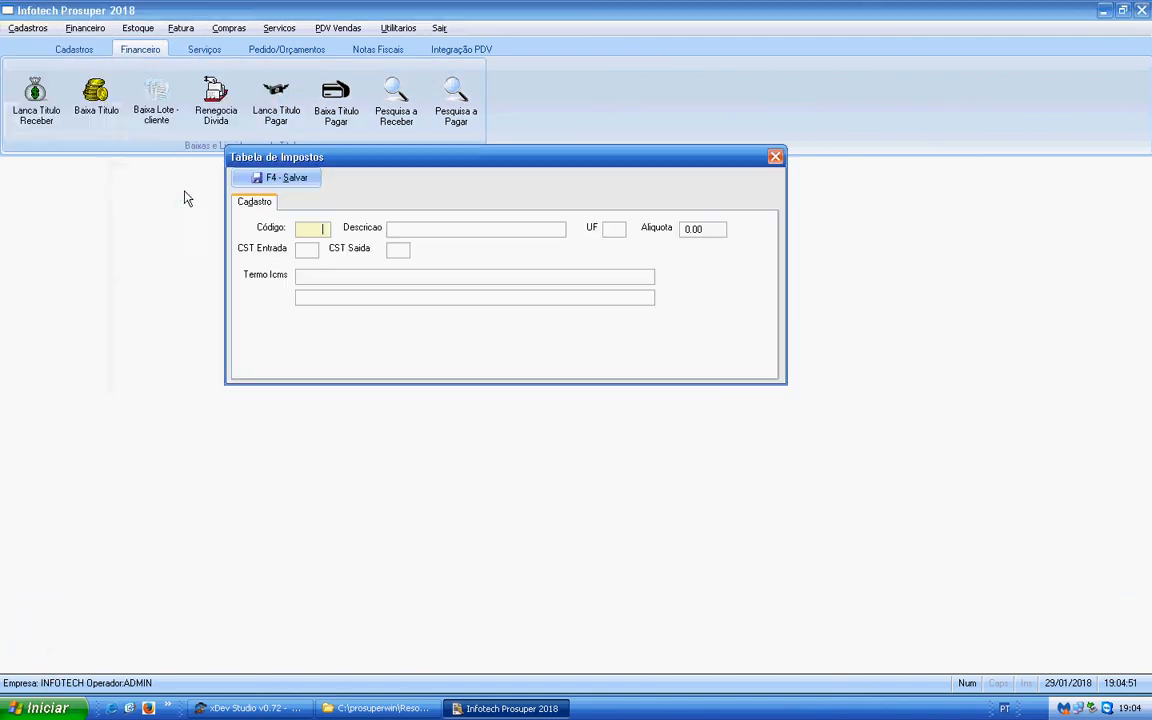
key("Return")
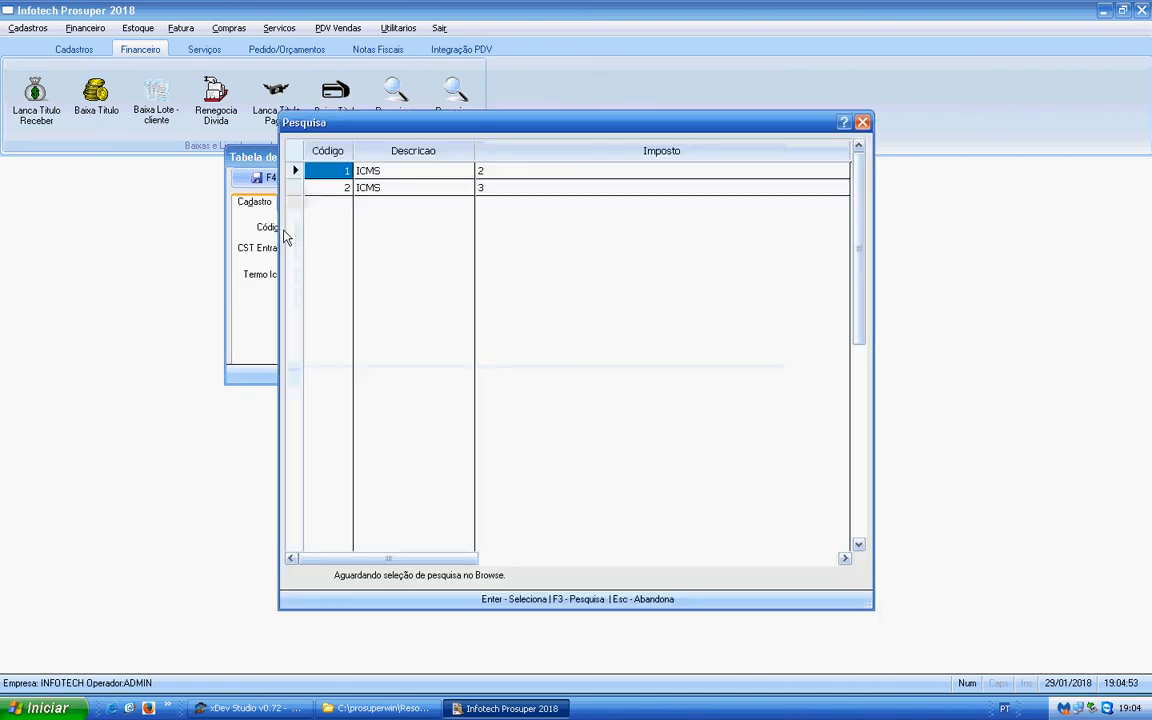
key("Return")
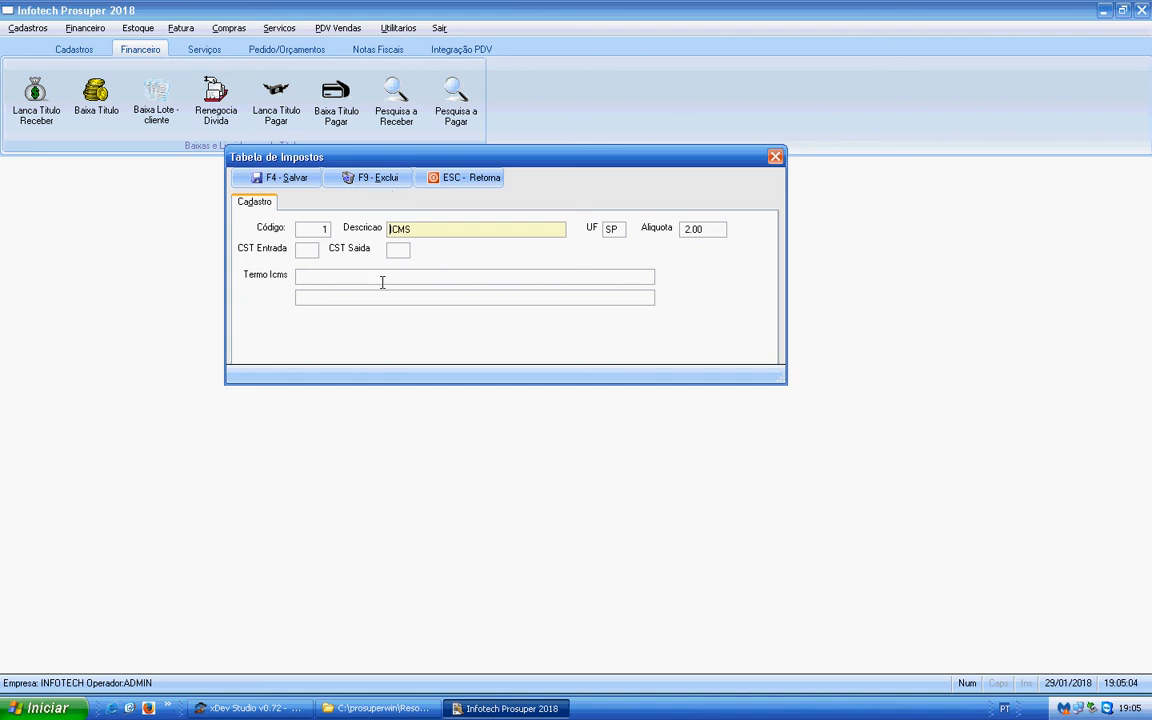
left_click(312, 276)
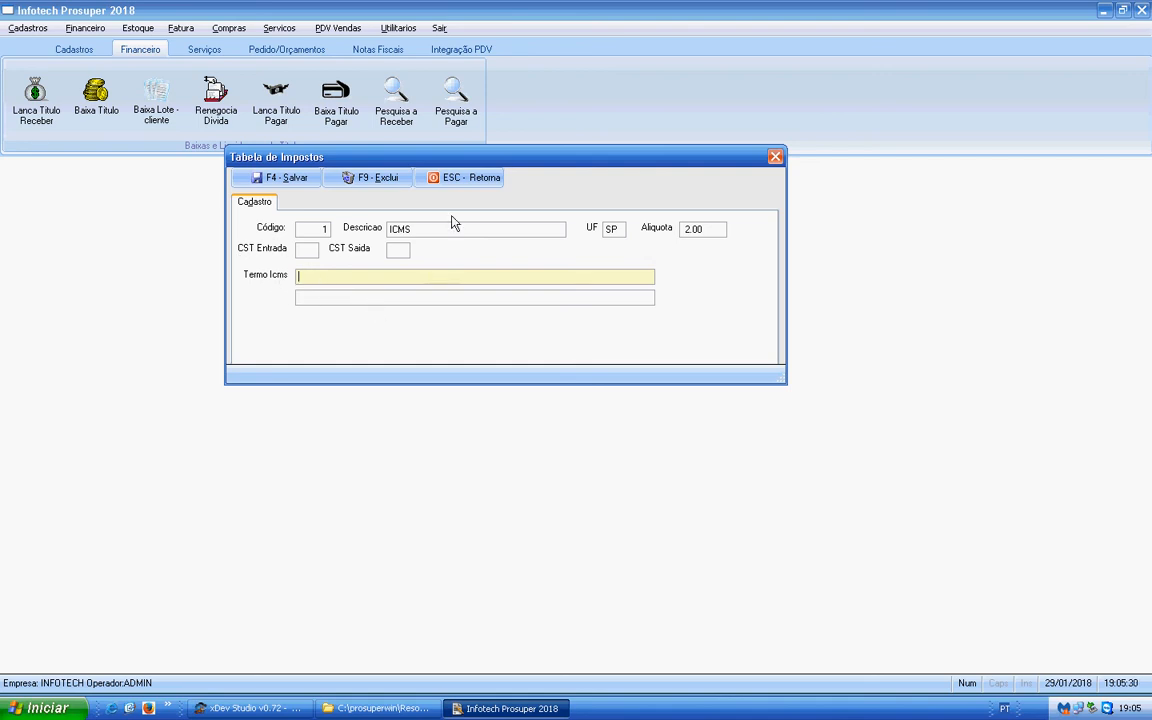
left_click(458, 178)
- Browse the first product classification codes in the NCM table, and close it without selecting a record
left_click(28, 28)
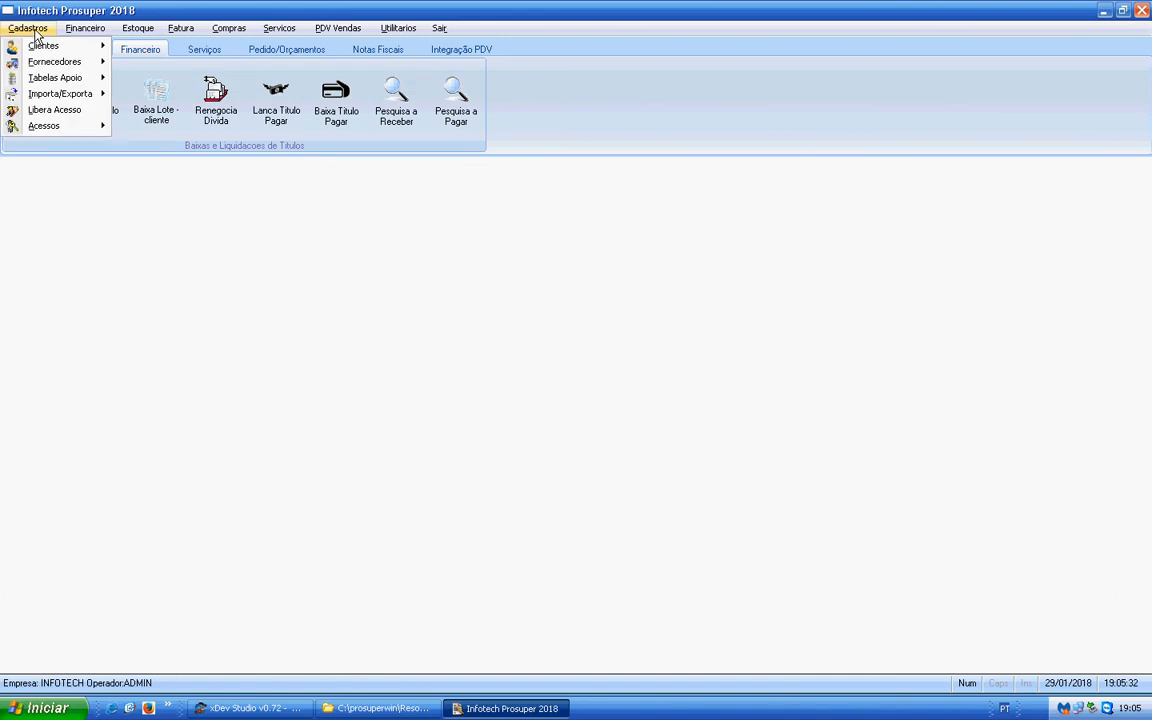
mouse_move(60, 87)
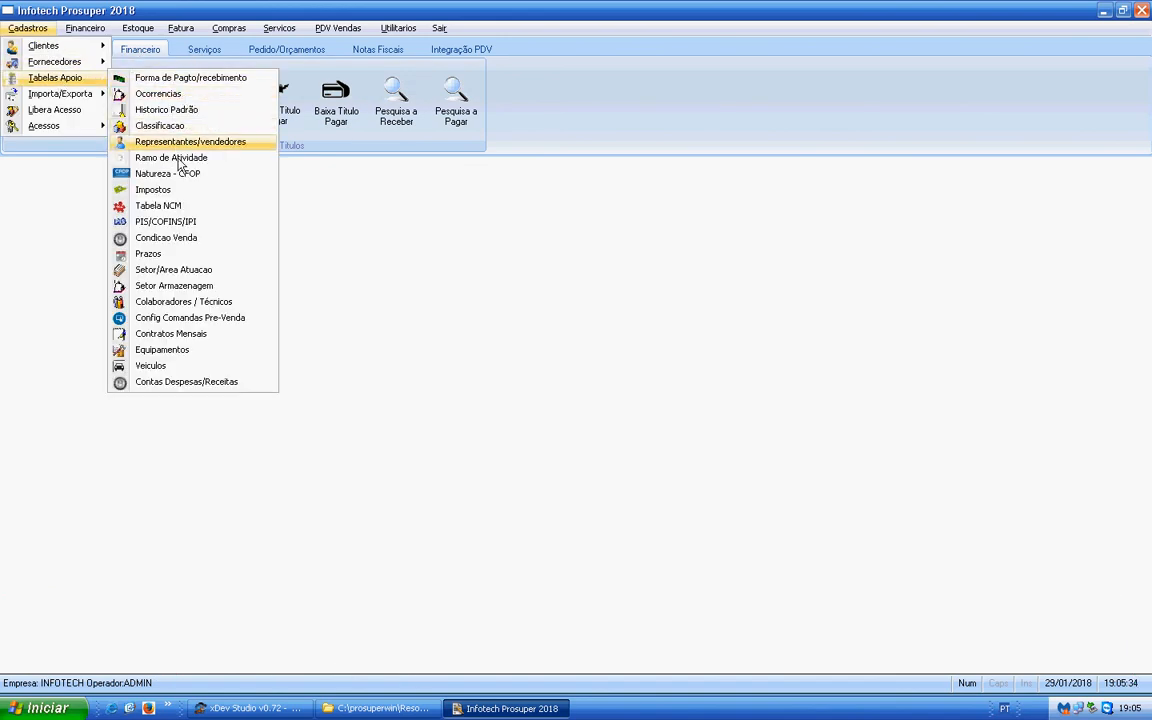
left_click(160, 206)
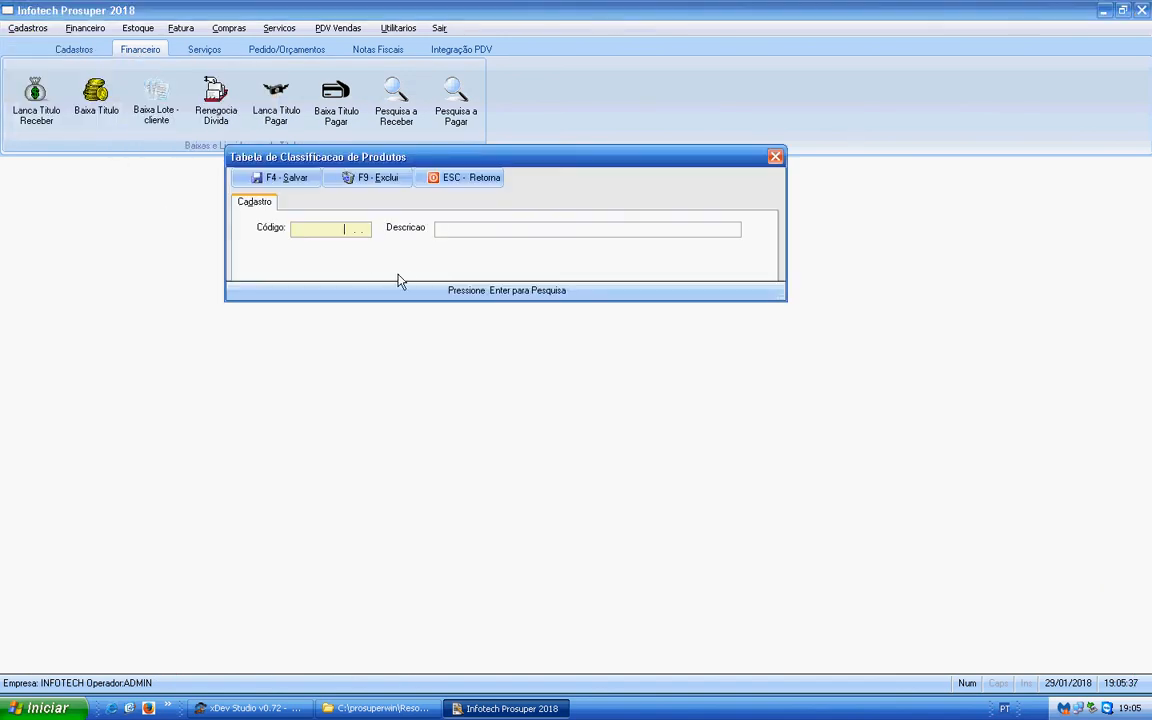
key("Return")
key("Down")
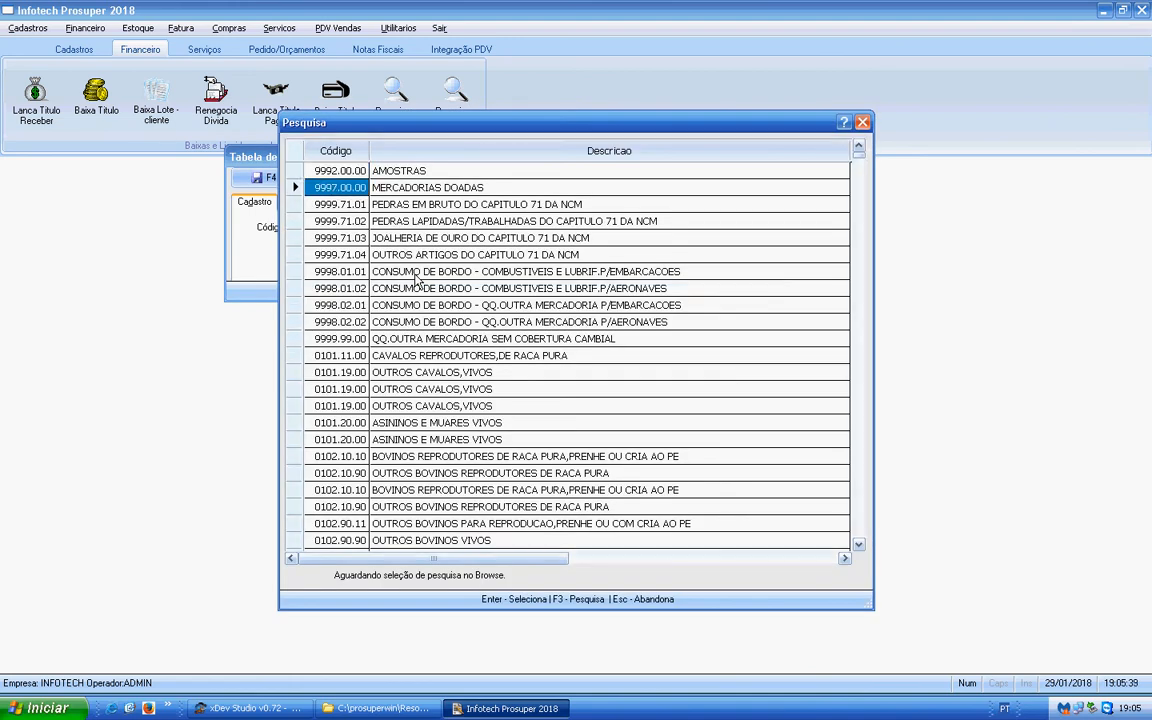
key("Down")
key("Down")
key("Down")
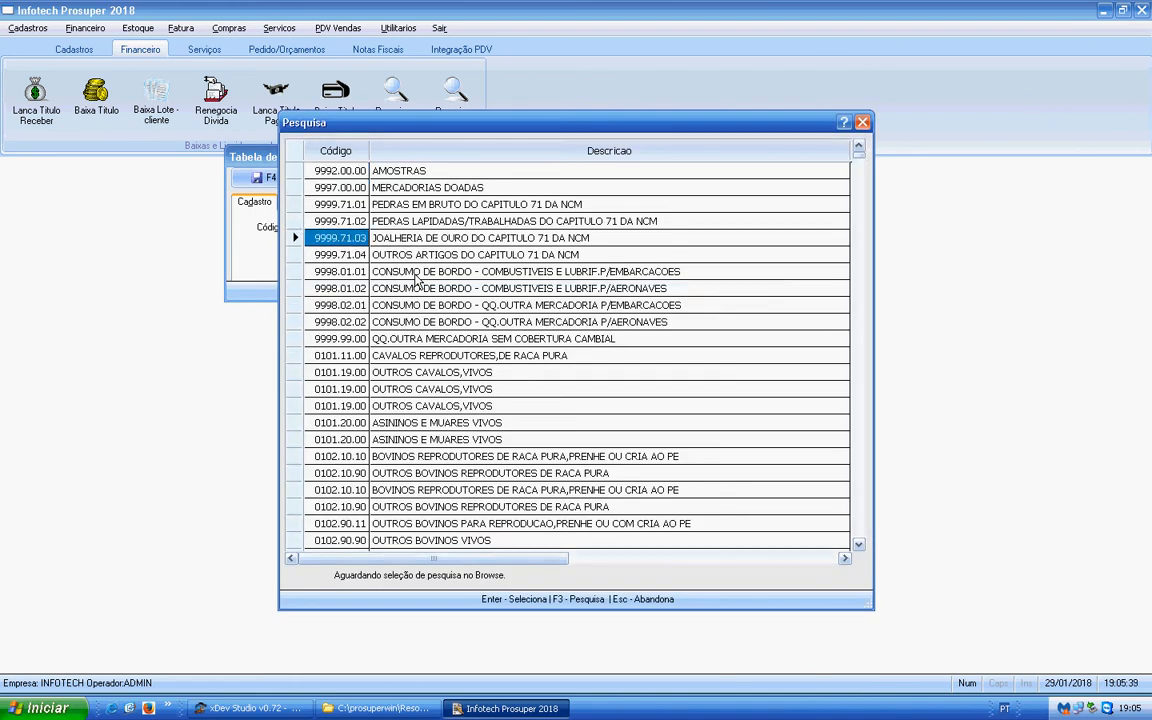
left_click(862, 123)
left_click(495, 177)
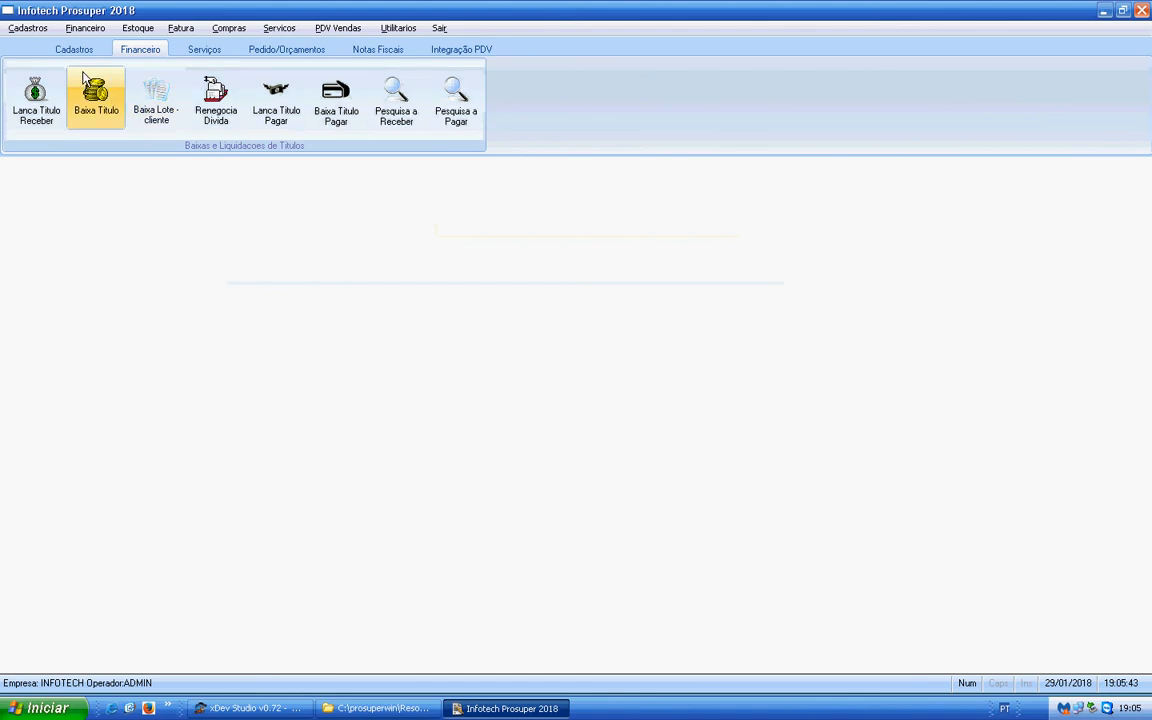
- Load table 1 in the PIS/COFINS/IPI table, review its CST codes, and close the form
left_click(24, 30)
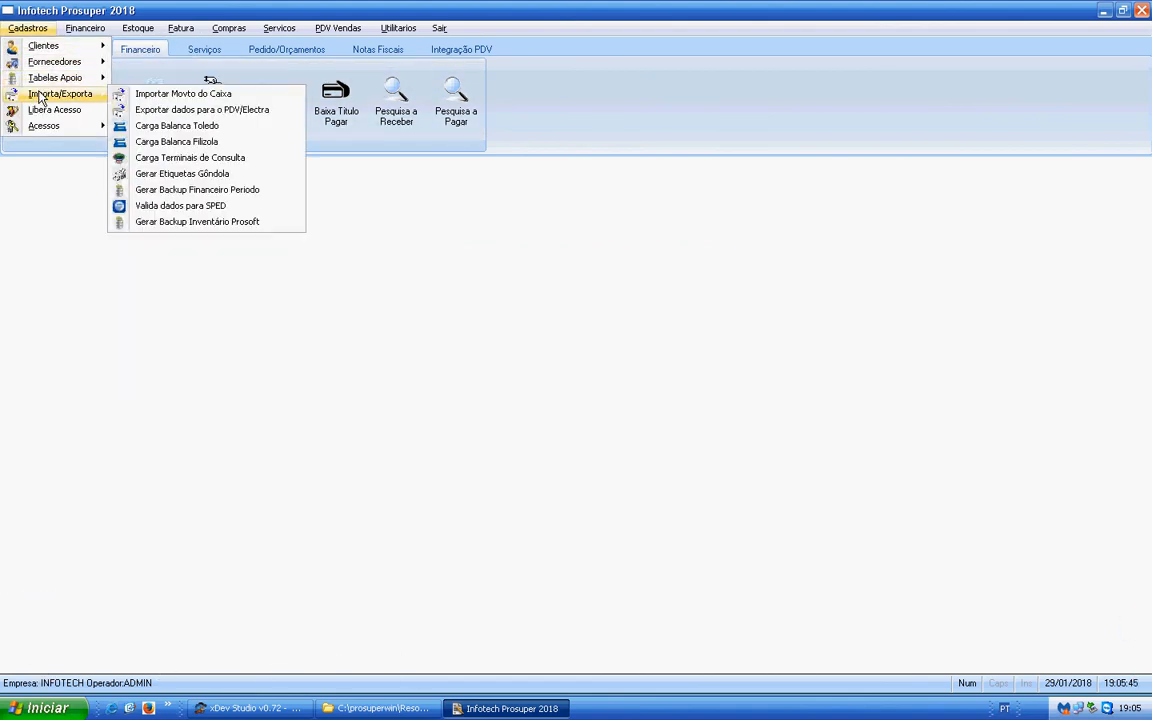
mouse_move(55, 78)
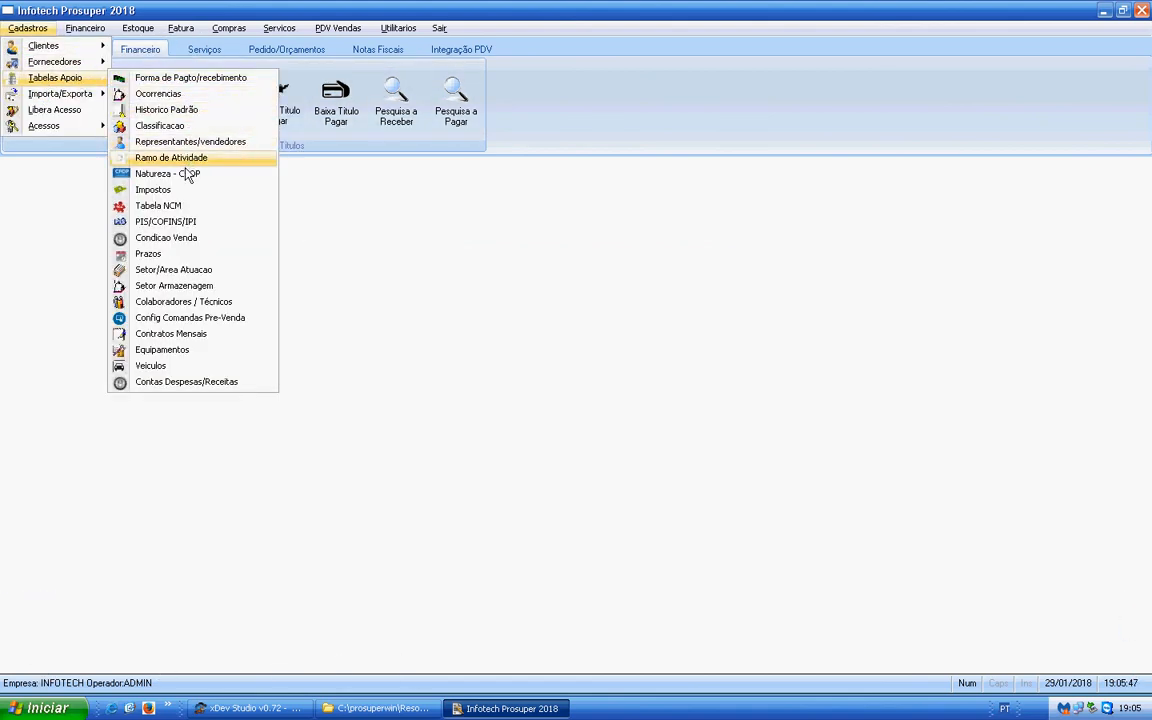
left_click(175, 222)
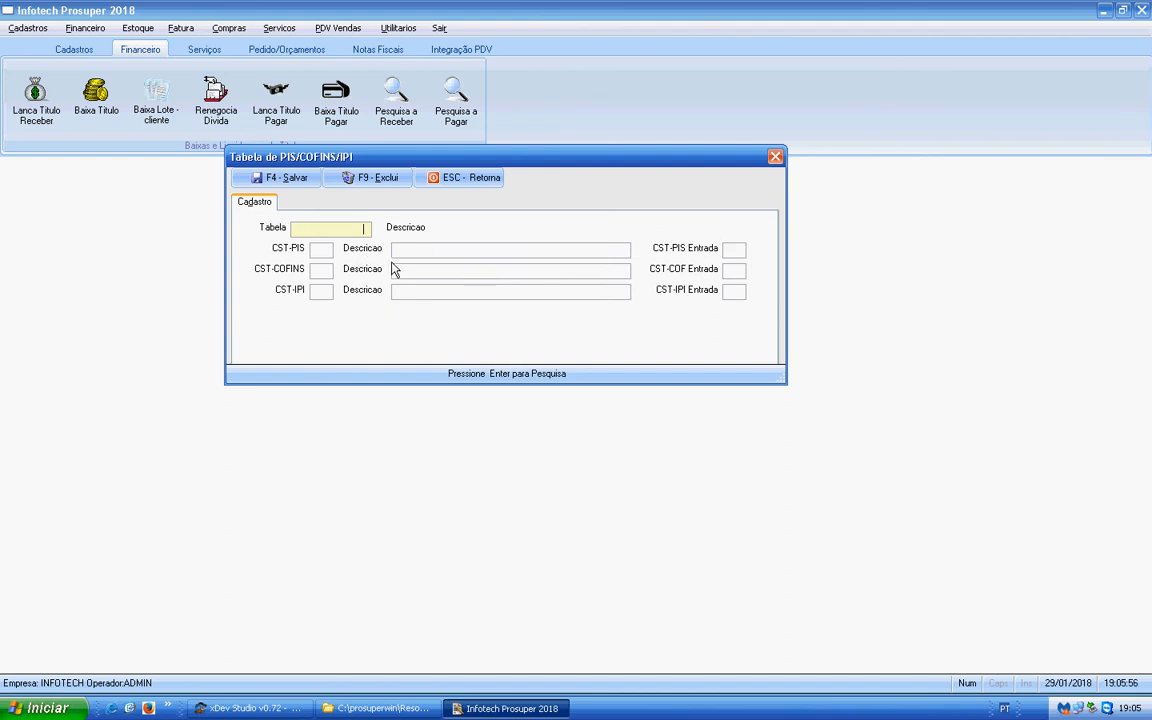
key("Return")
key("Return")
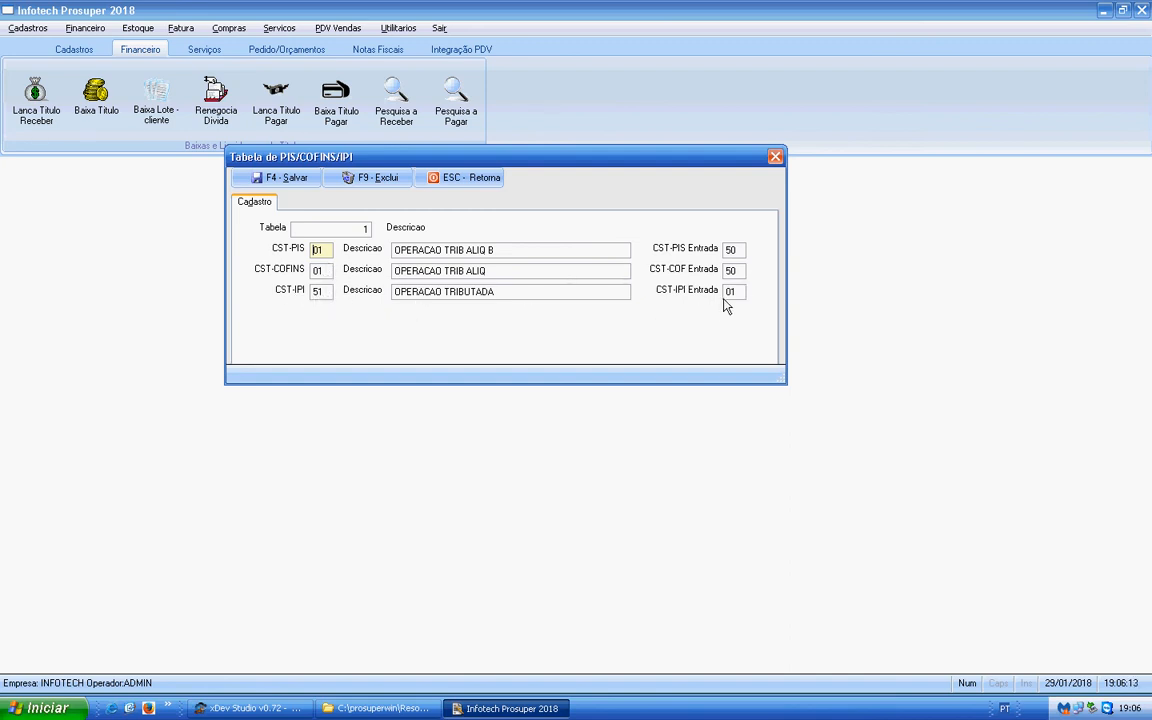
left_click(441, 181)
- Bring up the list of support tables under the registrations
left_click(27, 28)
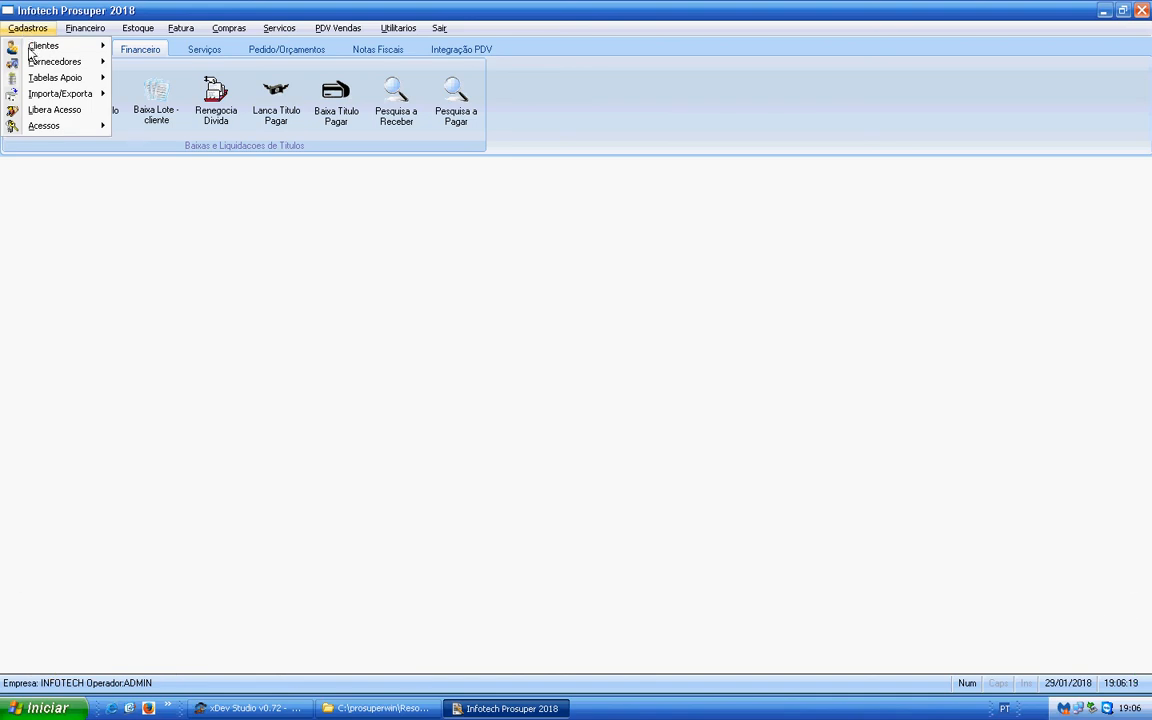
mouse_move(45, 94)
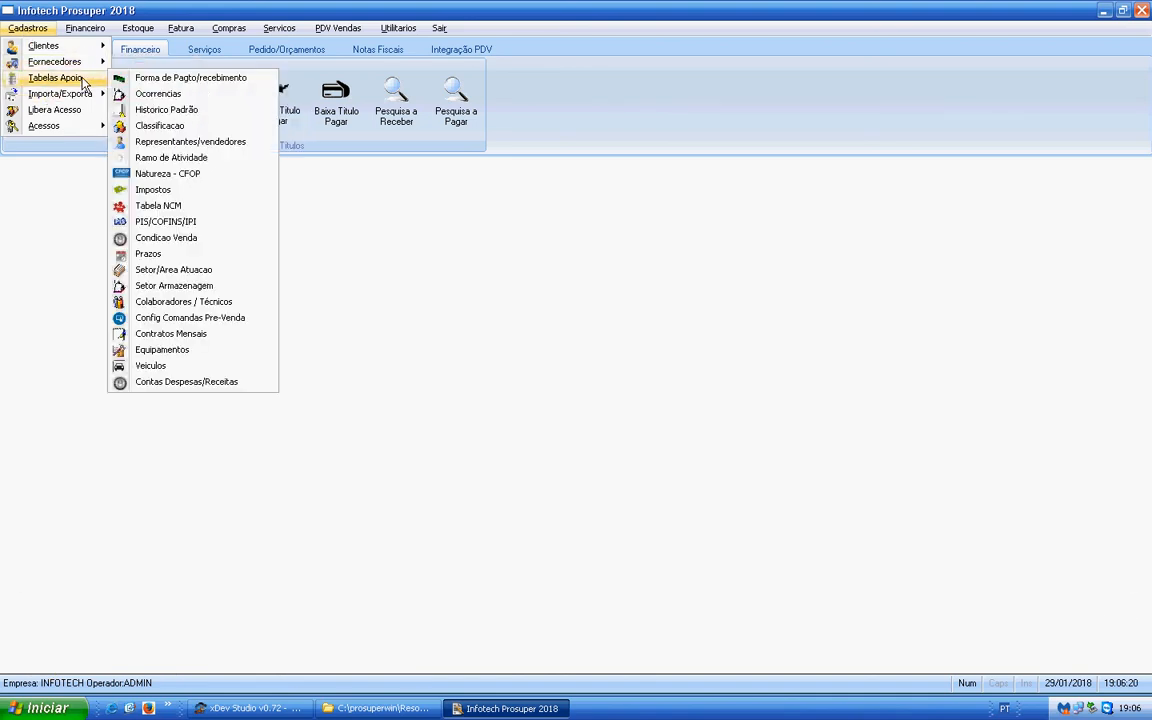